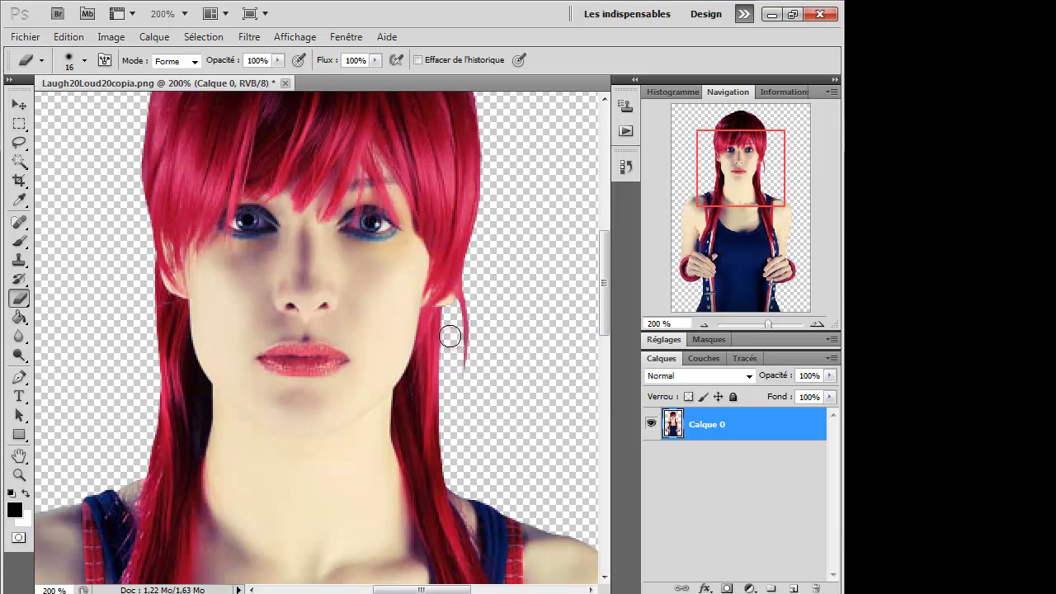
Erase the leftover background beside the hair strand at the woman's ear with the Eraser
{"action": "left_click_drag", "start_coordinate": [465, 308], "coordinate": [471, 299]}
{"action": "left_click", "coordinate": [183, 13]}
{"action": "left_click", "coordinate": [179, 50]}
Create a new document and bring the cut-out woman into it as a layer, centred on the canvas
{"action": "left_click", "coordinate": [25, 36]}
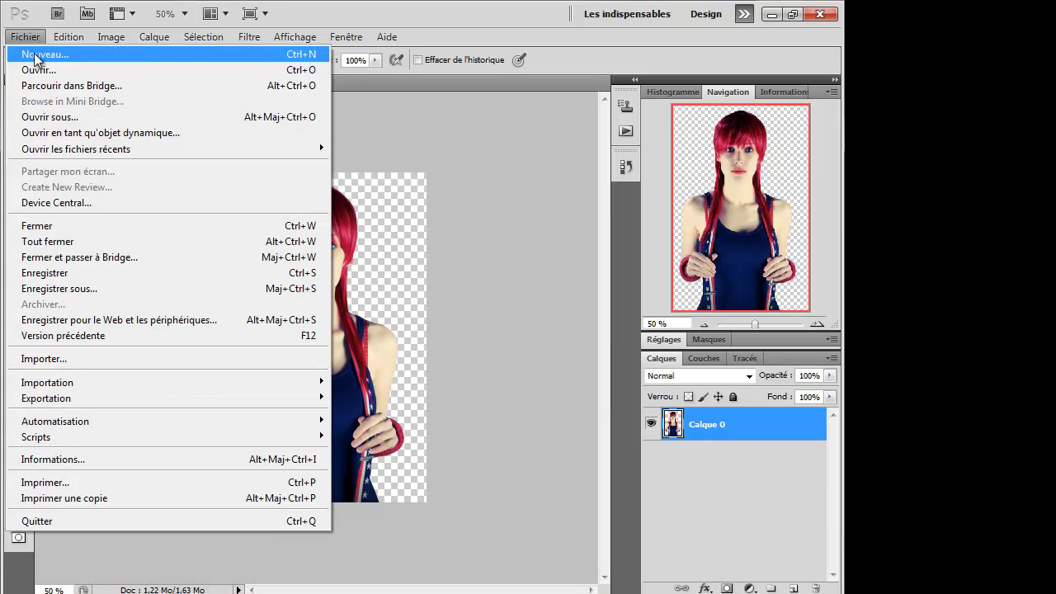
{"action": "left_click", "coordinate": [38, 51]}
{"action": "left_click", "coordinate": [582, 170]}
{"action": "left_click", "coordinate": [193, 84]}
{"action": "left_click", "coordinate": [19, 105]}
{"action": "left_click_drag", "start_coordinate": [315, 268], "coordinate": [323, 346]}
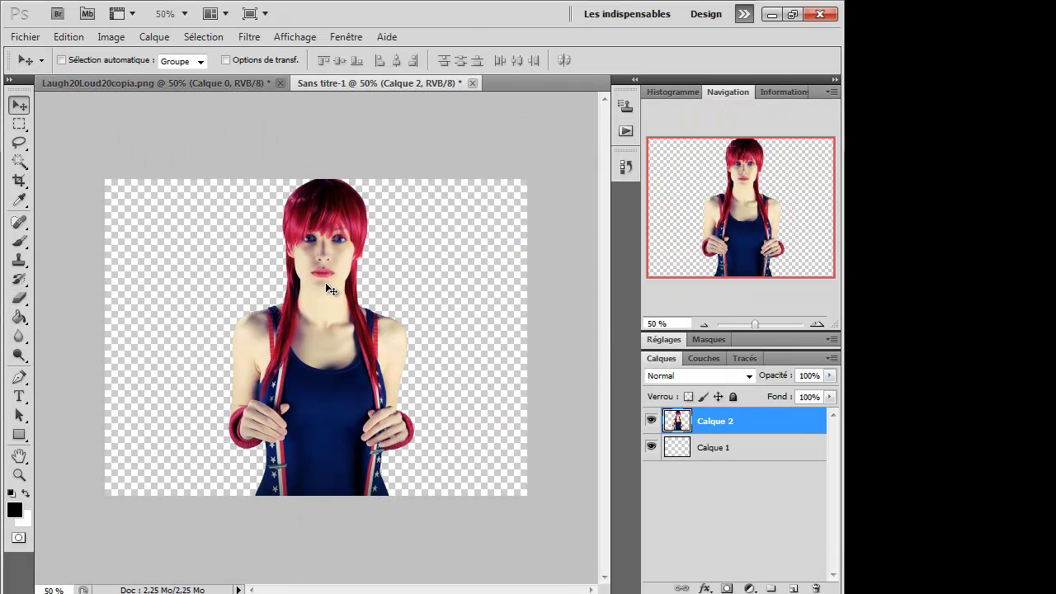
Scale the woman down slightly, leaving a small gap above her head and her body meeting the canvas's lower edge
{"action": "key", "text": "ctrl+t"}
{"action": "left_click_drag", "start_coordinate": [418, 178], "coordinate": [406, 183]}
{"action": "left_click_drag", "start_coordinate": [354, 247], "coordinate": [359, 247]}
{"action": "left_click", "coordinate": [18, 105]}
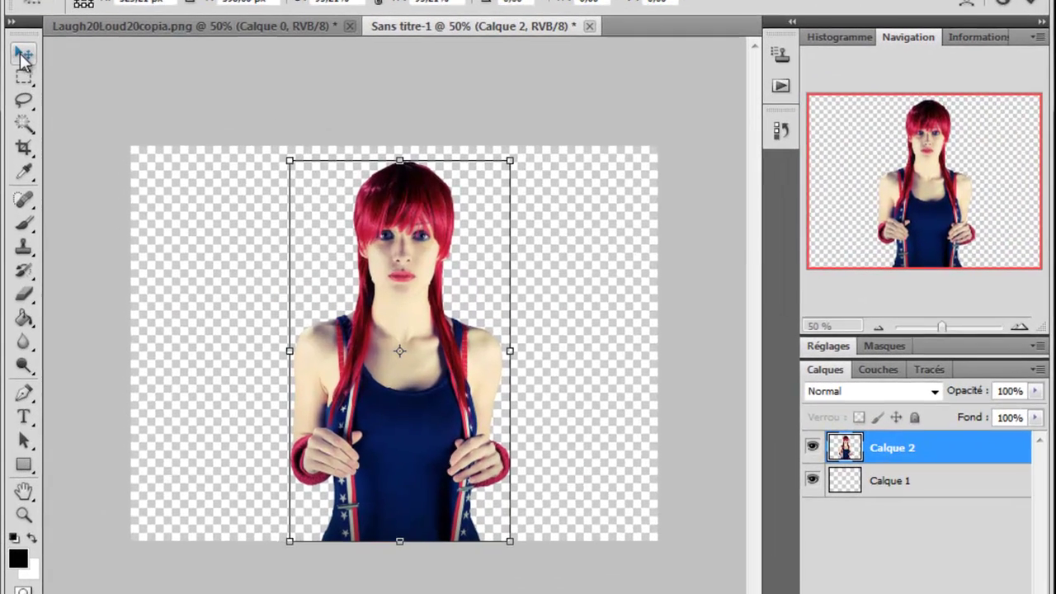
{"action": "left_click", "coordinate": [308, 242]}
Duplicate Calque 2 and convert the copy to black and white with reds 30, yellows 21, greens 49, cyans 62, blues 53 and reduced magentas
{"action": "left_click_drag", "start_coordinate": [884, 460], "coordinate": [893, 491]}
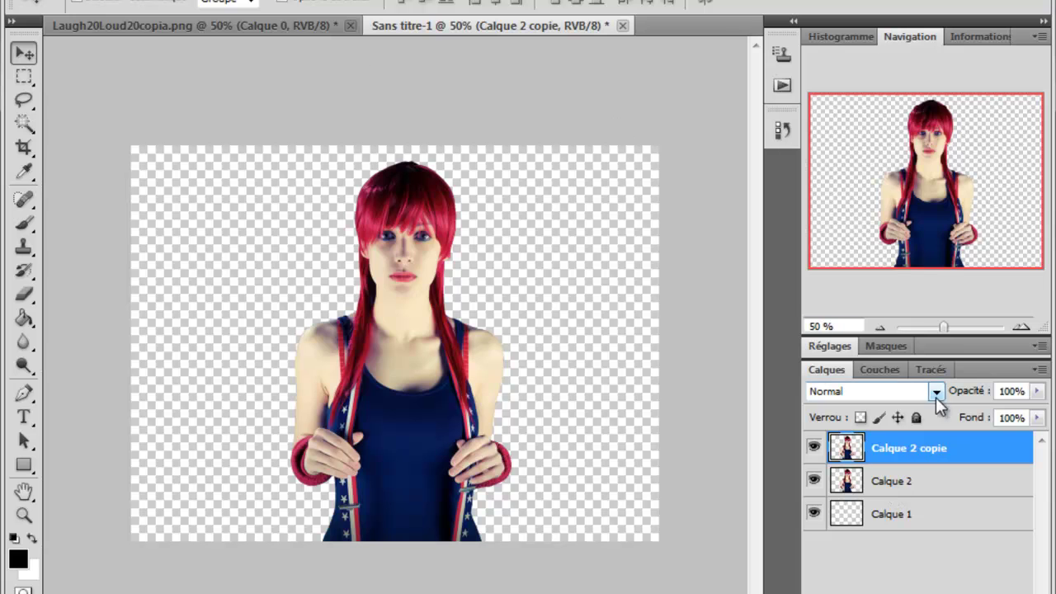
{"action": "left_click", "coordinate": [142, 0]}
{"action": "mouse_move", "coordinate": [191, 0]}
{"action": "mouse_move", "coordinate": [388, 13]}
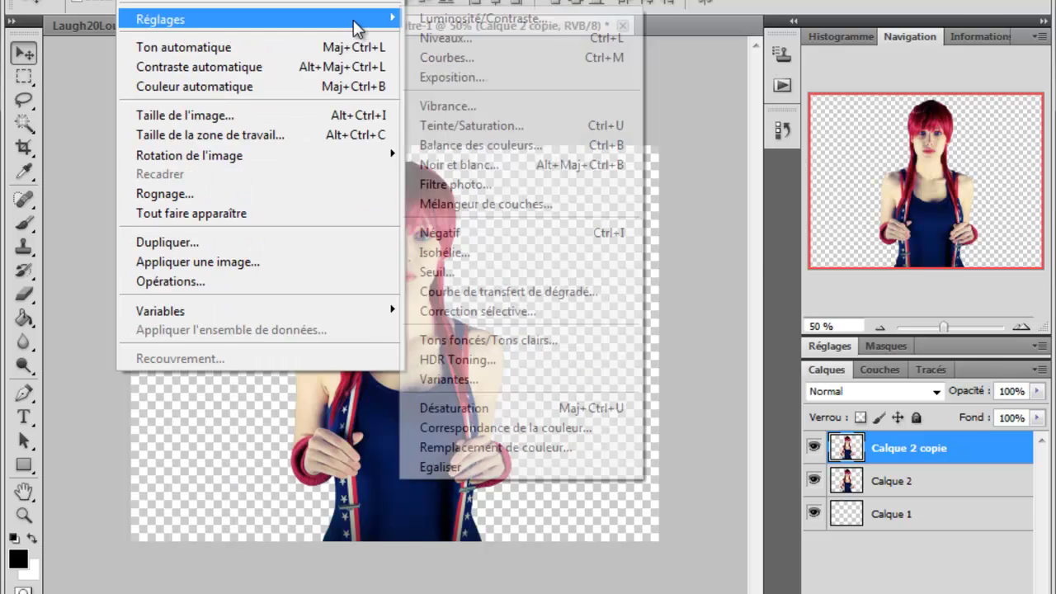
{"action": "left_click", "coordinate": [460, 164]}
{"action": "mouse_move", "coordinate": [681, 109]}
{"action": "left_mouse_down"}
{"action": "mouse_move", "coordinate": [821, 109]}
{"action": "mouse_move", "coordinate": [698, 109]}
{"action": "left_mouse_up"}
{"action": "left_click_drag", "start_coordinate": [713, 157], "coordinate": [692, 157]}
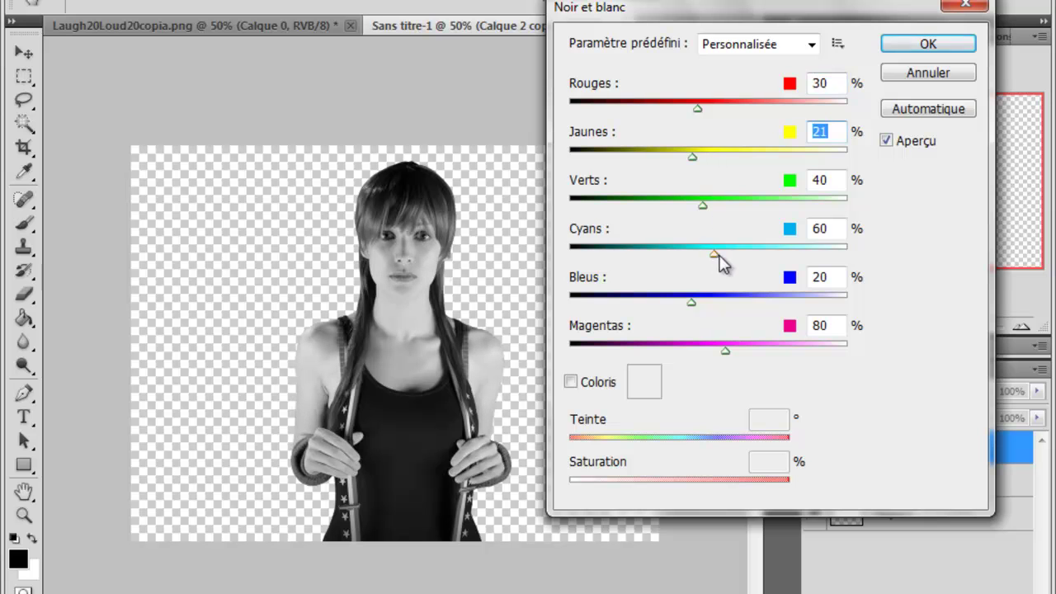
{"action": "mouse_move", "coordinate": [696, 207]}
{"action": "left_mouse_down"}
{"action": "mouse_move", "coordinate": [655, 212]}
{"action": "mouse_move", "coordinate": [708, 206]}
{"action": "left_mouse_up"}
{"action": "left_click_drag", "start_coordinate": [646, 256], "coordinate": [709, 303]}
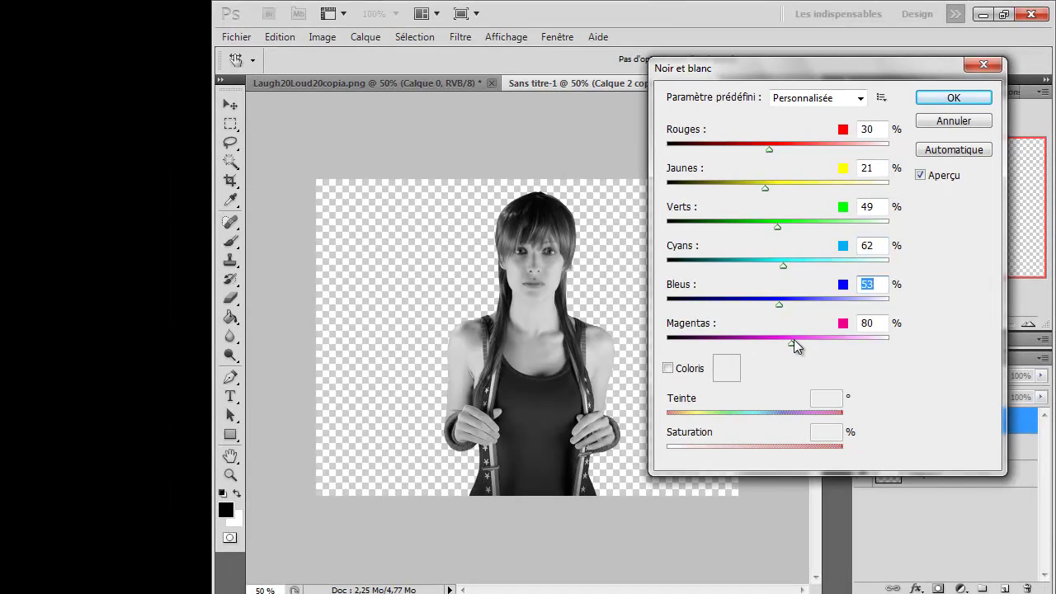
{"action": "left_click_drag", "start_coordinate": [793, 340], "coordinate": [768, 345]}
{"action": "left_click", "coordinate": [717, 97]}
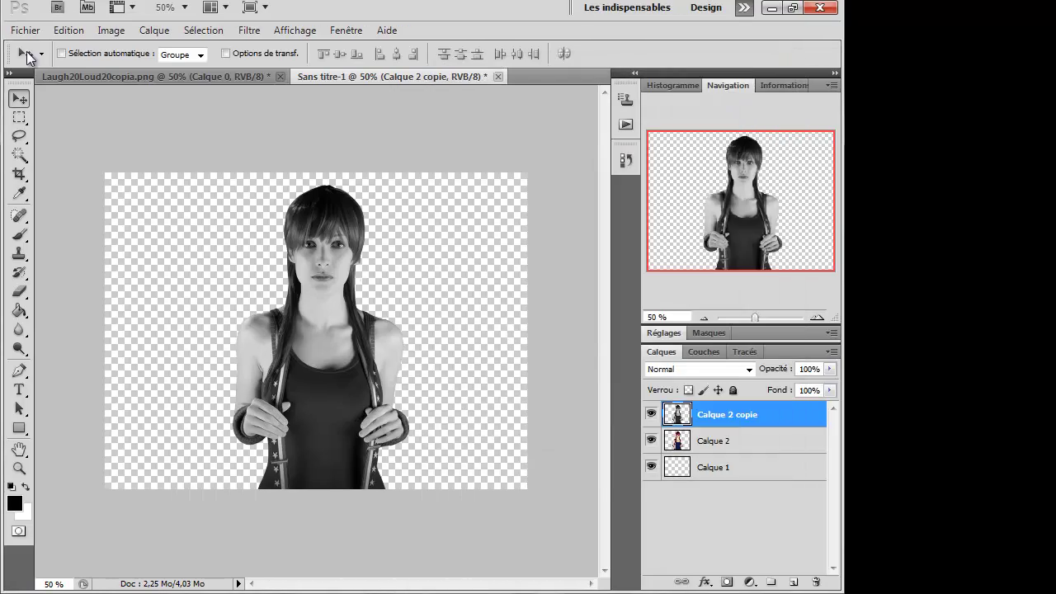
Open wing_stock_3_by_sh3ikha-d309dp8.png and bring the wings into the composition between Calque 1 and Calque 2
{"action": "left_click", "coordinate": [27, 30]}
{"action": "left_click", "coordinate": [47, 65]}
{"action": "left_click_drag", "start_coordinate": [817, 115], "coordinate": [814, 342]}
{"action": "left_click", "coordinate": [553, 322]}
{"action": "left_click", "coordinate": [880, 400]}
{"action": "left_click_drag", "start_coordinate": [632, 326], "coordinate": [384, 345]}
{"action": "left_click_drag", "start_coordinate": [899, 447], "coordinate": [891, 528]}
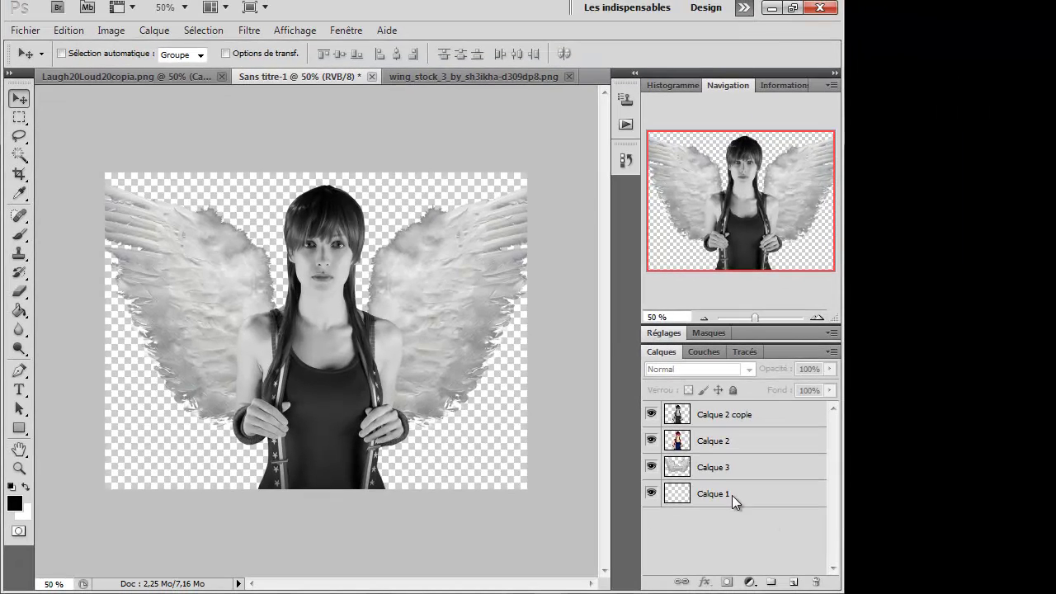
Scale the wings to 82.39% and position them symmetrically behind the woman's shoulders
{"action": "left_click", "coordinate": [714, 467]}
{"action": "key", "text": "ctrl+t"}
{"action": "left_click_drag", "start_coordinate": [567, 171], "coordinate": [482, 218]}
{"action": "left_click_drag", "start_coordinate": [463, 247], "coordinate": [487, 214]}
{"action": "left_click_drag", "start_coordinate": [506, 402], "coordinate": [528, 417]}
{"action": "left_click_drag", "start_coordinate": [445, 366], "coordinate": [451, 381]}
{"action": "left_click_drag", "start_coordinate": [532, 200], "coordinate": [509, 213]}
{"action": "left_click_drag", "start_coordinate": [476, 253], "coordinate": [486, 246]}
{"action": "key", "text": "shift+Up"}
{"action": "key", "text": "shift+Up"}
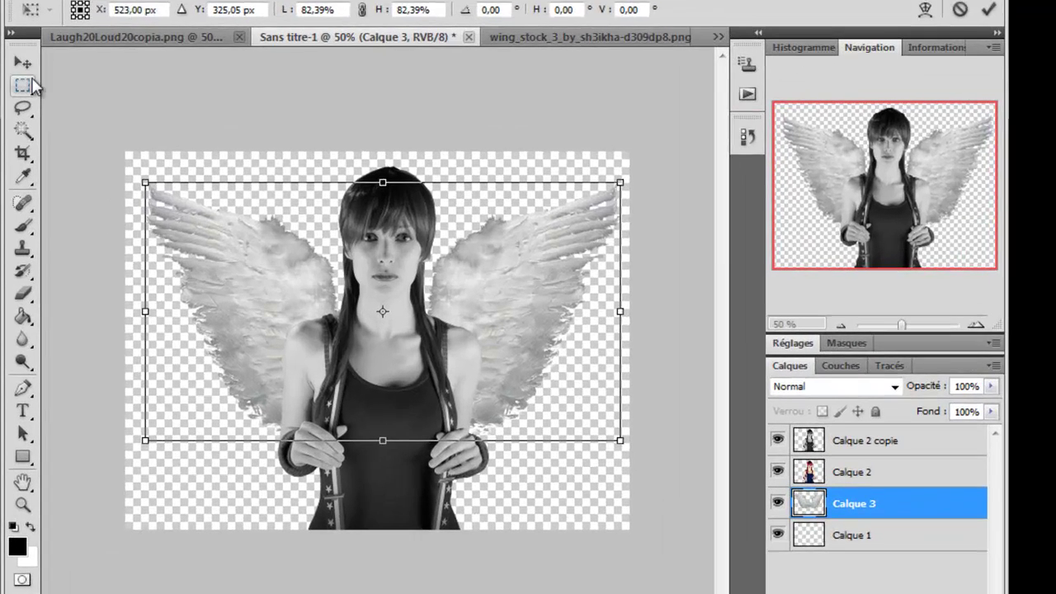
{"action": "left_click", "coordinate": [31, 83]}
{"action": "key", "text": "Return"}
Fill the Calque 1 background layer with black
{"action": "left_click", "coordinate": [853, 536]}
{"action": "left_click", "coordinate": [23, 317]}
{"action": "left_click", "coordinate": [140, 356]}
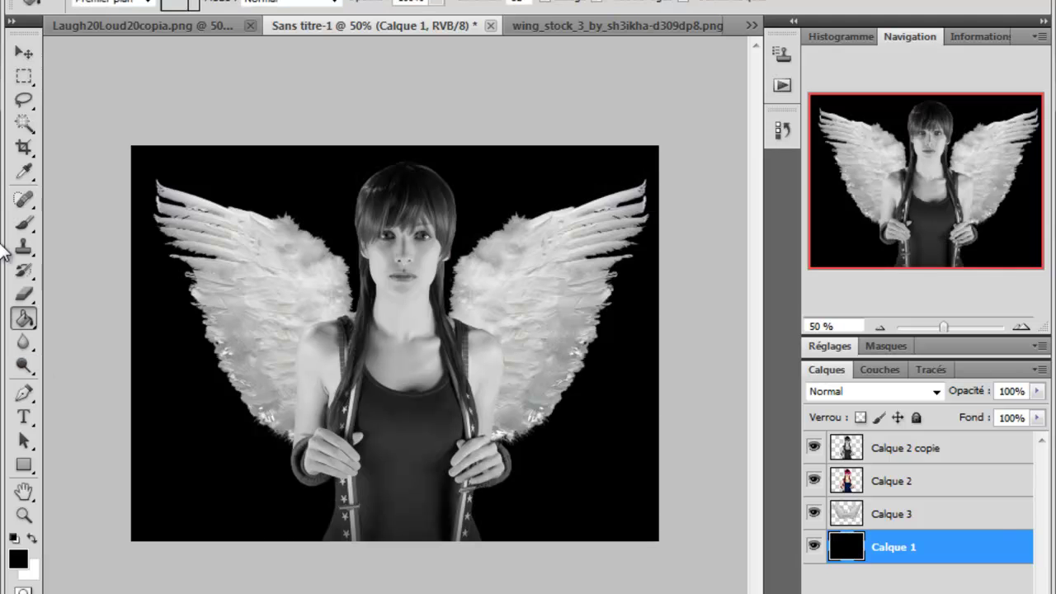
On Calque 2 copie, trace a Pen path down the outer edge of the starred strap below the left-hand fist, around the buckle's end
{"action": "left_click", "coordinate": [898, 452]}
{"action": "left_click", "coordinate": [245, 0]}
{"action": "left_click", "coordinate": [245, 33]}
{"action": "left_click_drag", "start_coordinate": [762, 350], "coordinate": [754, 488]}
{"action": "scroll", "coordinate": [428, 150], "scroll_direction": "left", "scroll_amount": 2}
{"action": "key", "text": "ctrl+plus"}
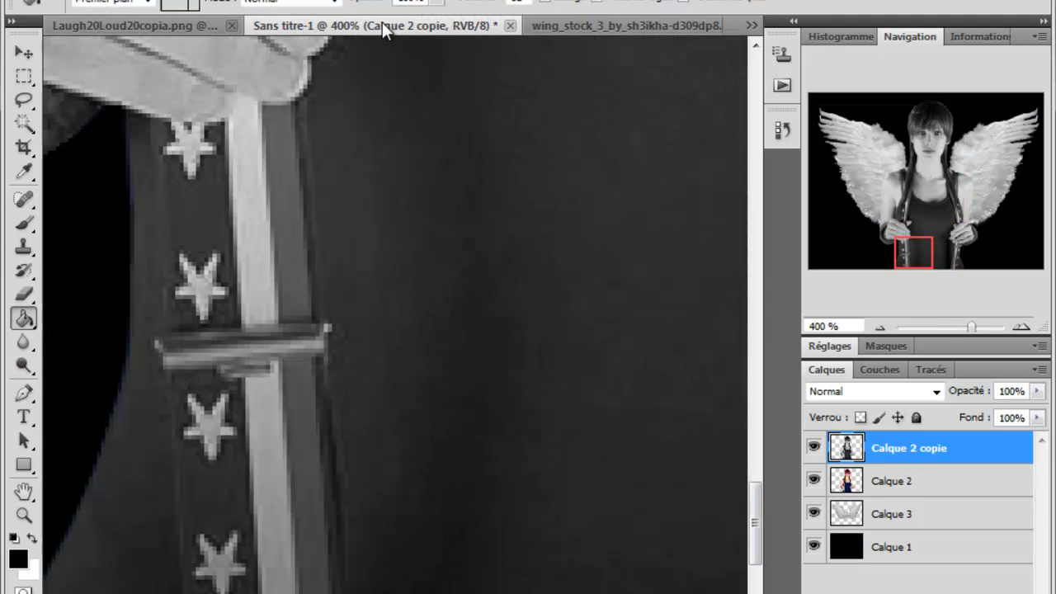
{"action": "left_click", "coordinate": [33, 396]}
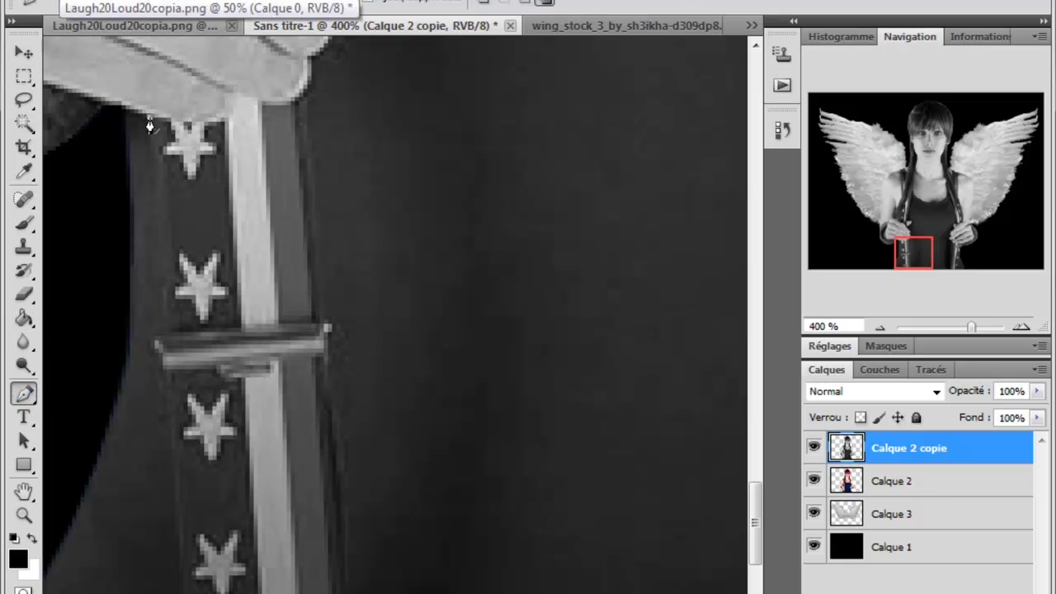
{"action": "left_click_drag", "start_coordinate": [162, 338], "coordinate": [159, 425]}
{"action": "left_click", "coordinate": [156, 338]}
{"action": "left_click", "coordinate": [149, 343]}
{"action": "left_click", "coordinate": [148, 348]}
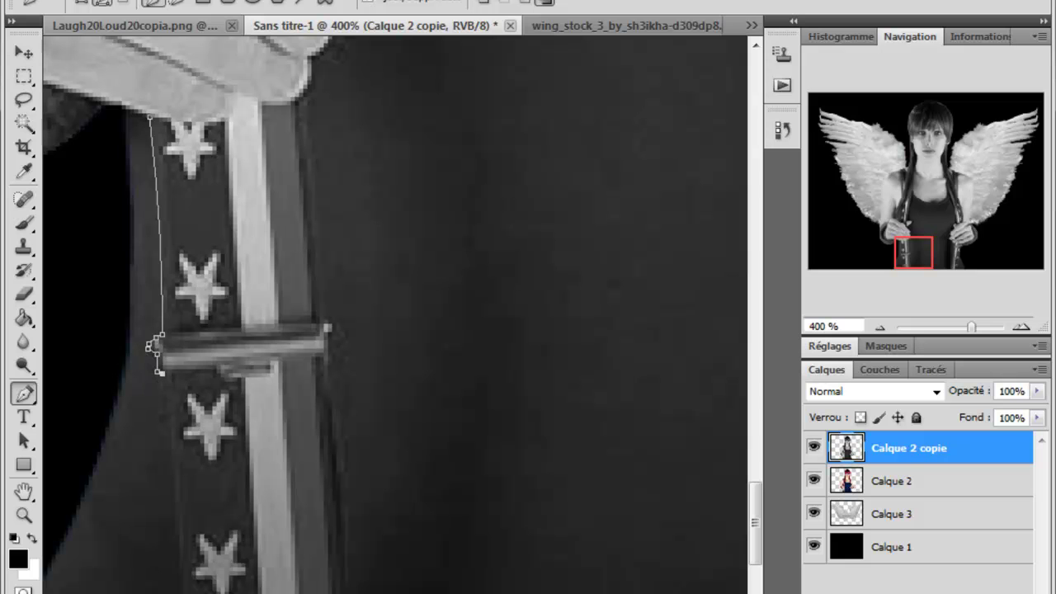
Continue the path along the image's lower edge, up the strap's inner edge around the buckle, and close it along the fingers
{"action": "scroll", "coordinate": [175, 577], "scroll_direction": "down", "scroll_amount": 5}
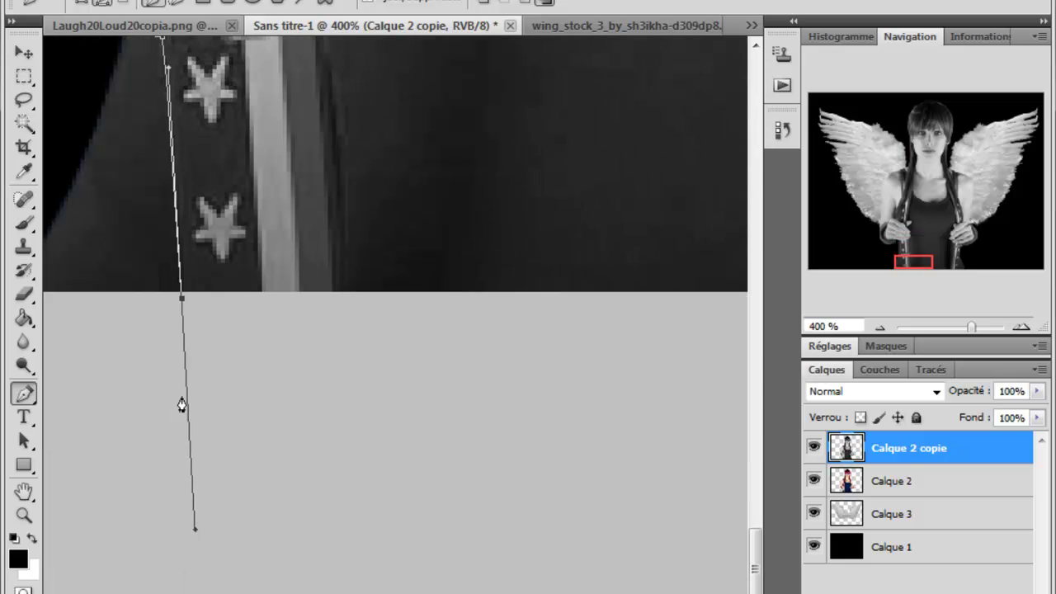
{"action": "left_click", "coordinate": [330, 296]}
{"action": "scroll", "coordinate": [372, 384], "scroll_direction": "up", "scroll_amount": 5}
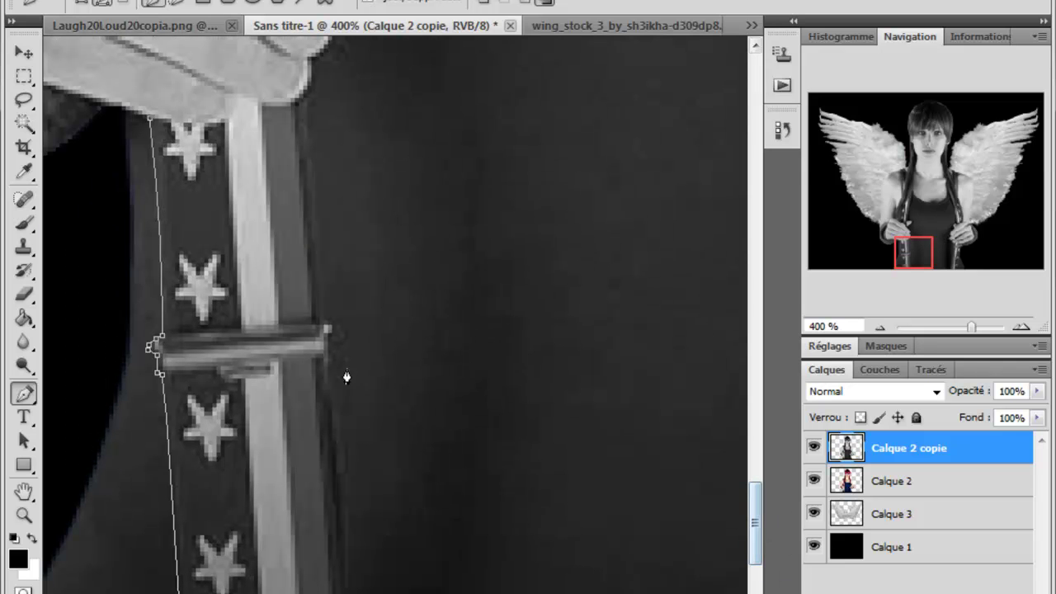
{"action": "left_click", "coordinate": [312, 358]}
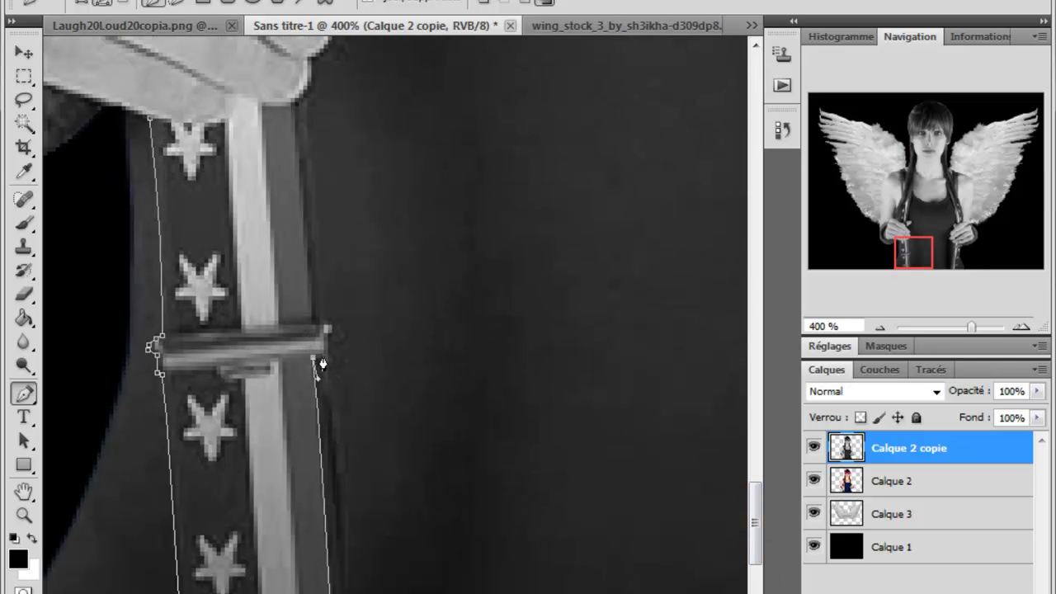
{"action": "left_click", "coordinate": [321, 329]}
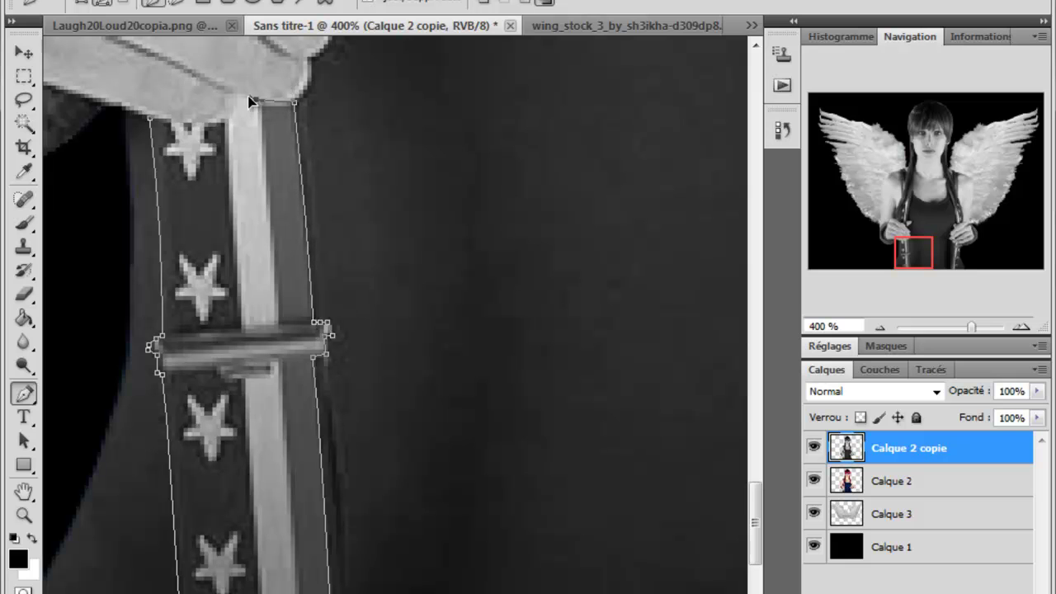
{"action": "left_click", "coordinate": [221, 90]}
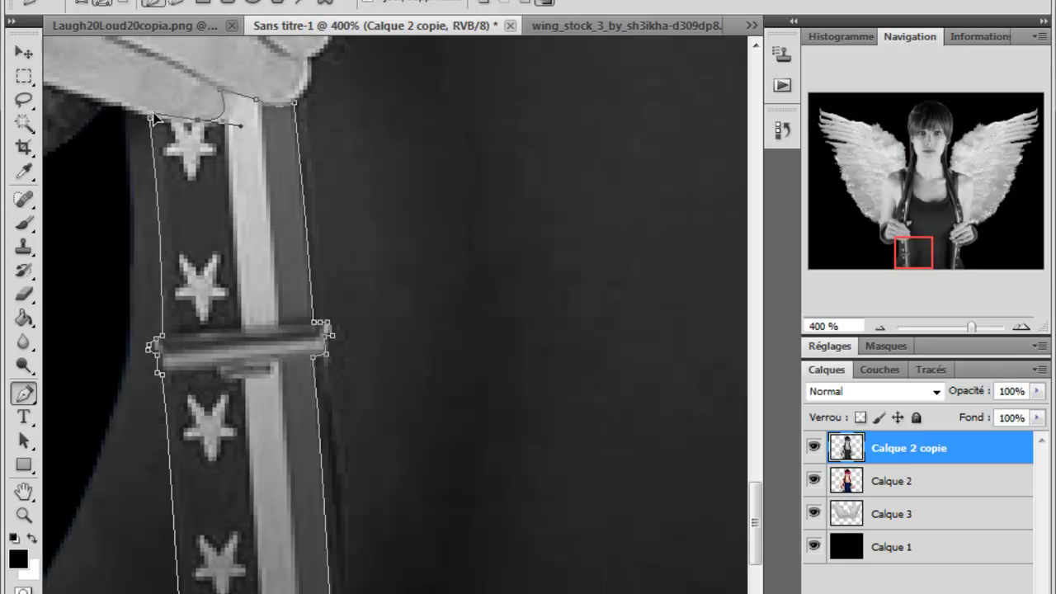
Convert the path to a selection, delete that strap area from the black-and-white layer to reveal its colours, and deselect
{"action": "right_click", "coordinate": [234, 224]}
{"action": "left_click", "coordinate": [330, 323]}
{"action": "key", "text": "Return"}
{"action": "key", "text": "Delete"}
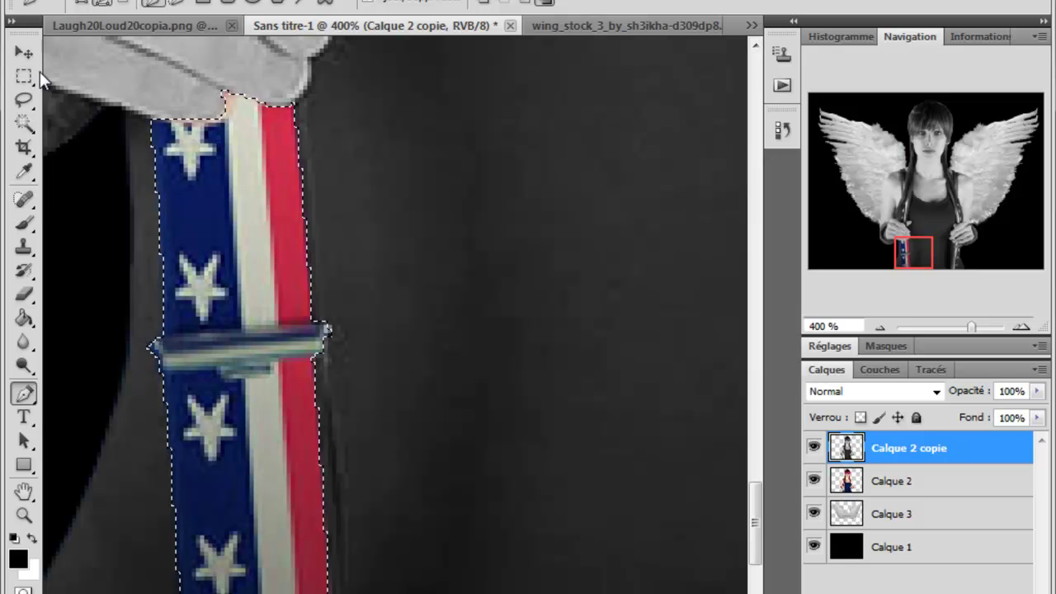
{"action": "left_click", "coordinate": [25, 77]}
{"action": "left_click", "coordinate": [524, 168]}
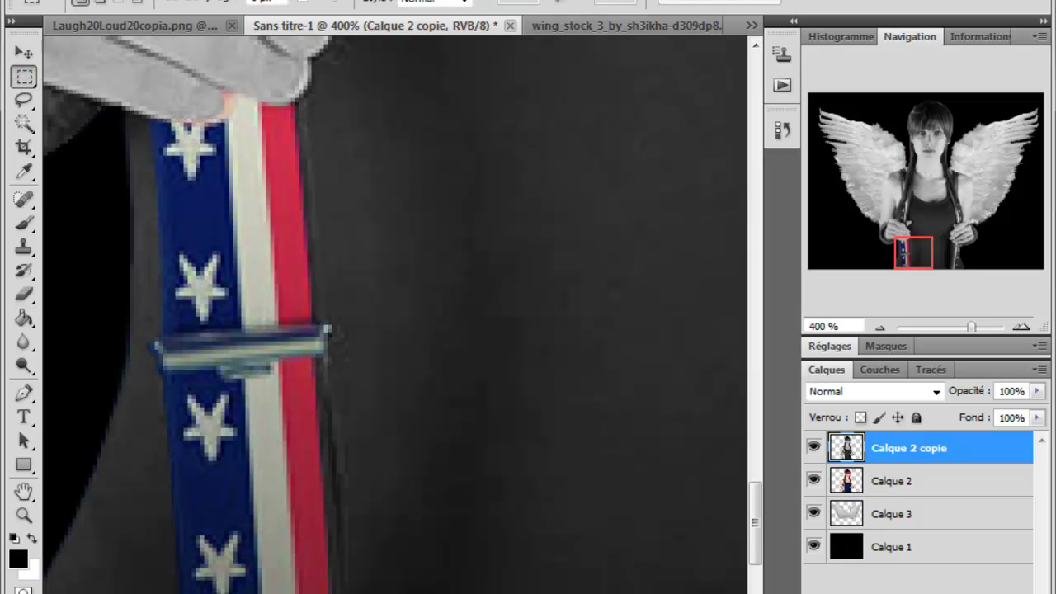
Trace a closed Pen path around the same strap's upper section, from the fingers up to the neckline and along the hair
{"action": "left_click_drag", "start_coordinate": [754, 515], "coordinate": [755, 417]}
{"action": "key", "text": "p"}
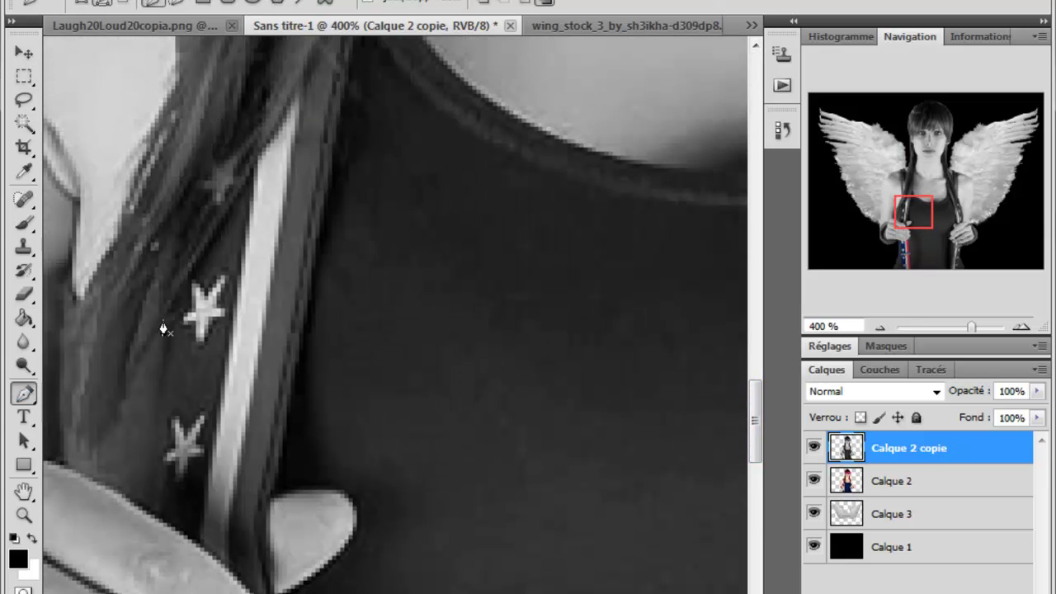
{"action": "left_click_drag", "start_coordinate": [134, 528], "coordinate": [136, 544]}
{"action": "left_click", "coordinate": [141, 506], "text": "alt"}
{"action": "left_click_drag", "start_coordinate": [278, 593], "coordinate": [344, 571]}
{"action": "left_click_drag", "start_coordinate": [759, 438], "coordinate": [759, 419]}
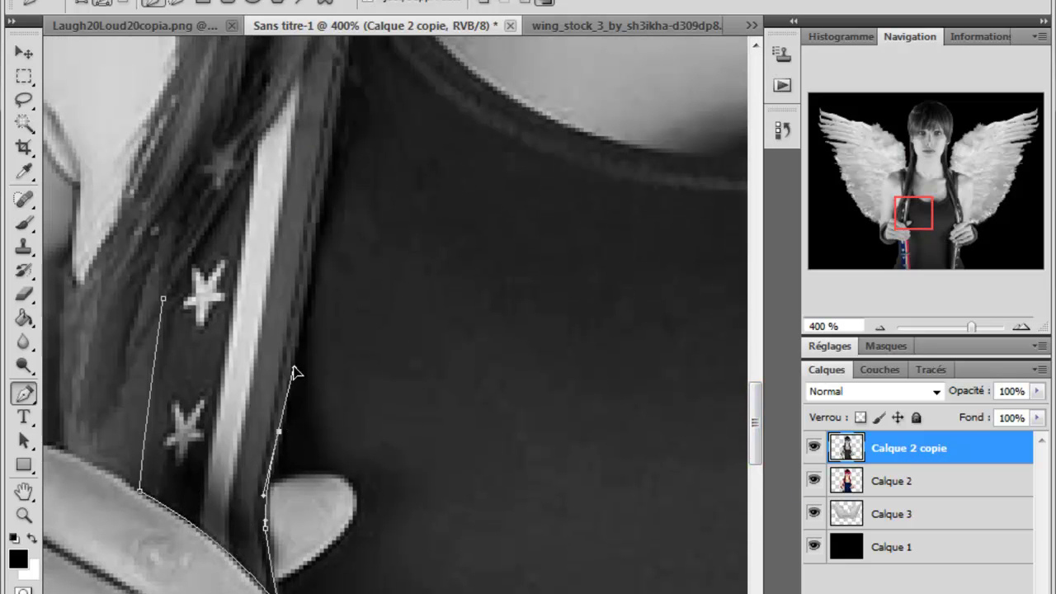
{"action": "scroll", "coordinate": [330, 164], "scroll_direction": "up", "scroll_amount": 3}
{"action": "left_click", "coordinate": [353, 97]}
{"action": "left_click_drag", "start_coordinate": [355, 80], "coordinate": [361, 65]}
{"action": "left_click", "coordinate": [161, 423]}
Select the area inside the upper strap path, delete it from Calque 2 copie to reveal the colours, and deselect
{"action": "right_click", "coordinate": [290, 393]}
{"action": "left_click", "coordinate": [330, 486]}
{"action": "left_click", "coordinate": [750, 144]}
{"action": "key", "text": "Delete"}
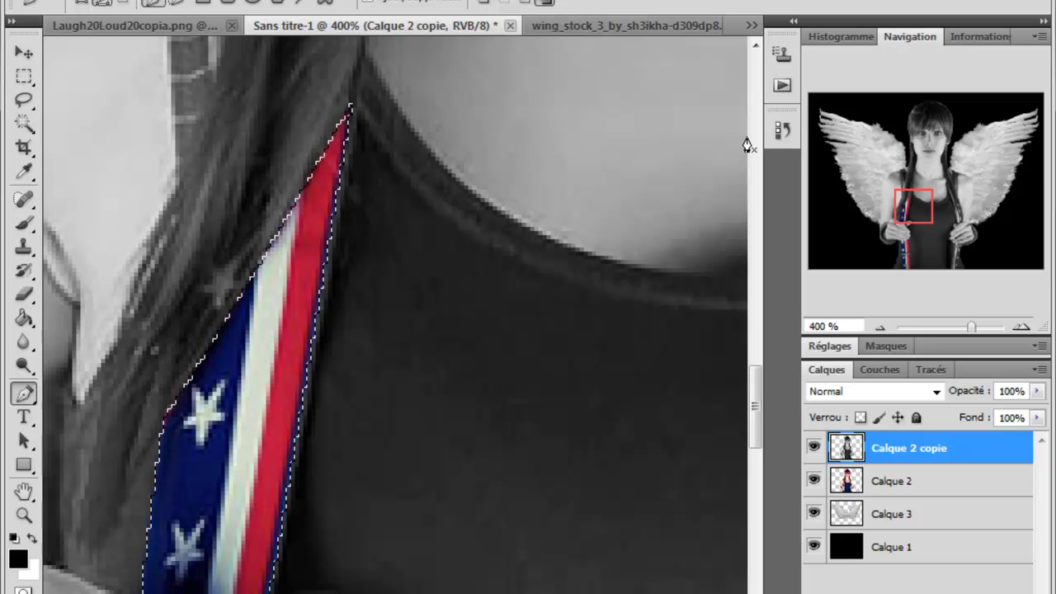
{"action": "key", "text": "m"}
{"action": "key", "text": "ctrl+d"}
Trace a Pen path around the opposite strap below the hand, following the buckle, the fingers and the image's lower edge
{"action": "scroll", "coordinate": [395, 314], "scroll_direction": "right", "scroll_amount": 10}
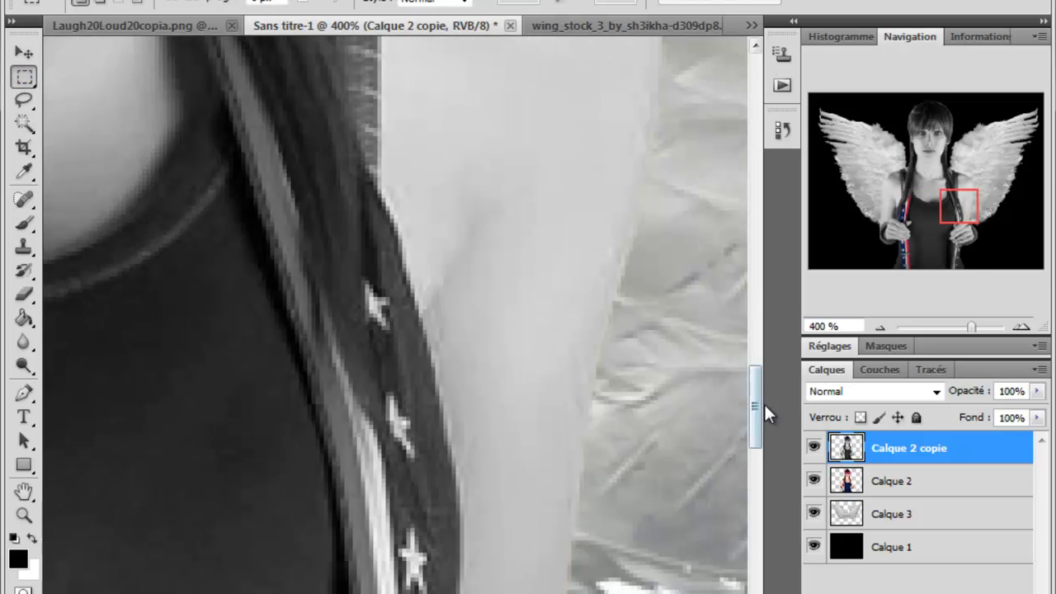
{"action": "left_click_drag", "start_coordinate": [755, 404], "coordinate": [755, 524]}
{"action": "key", "text": "p"}
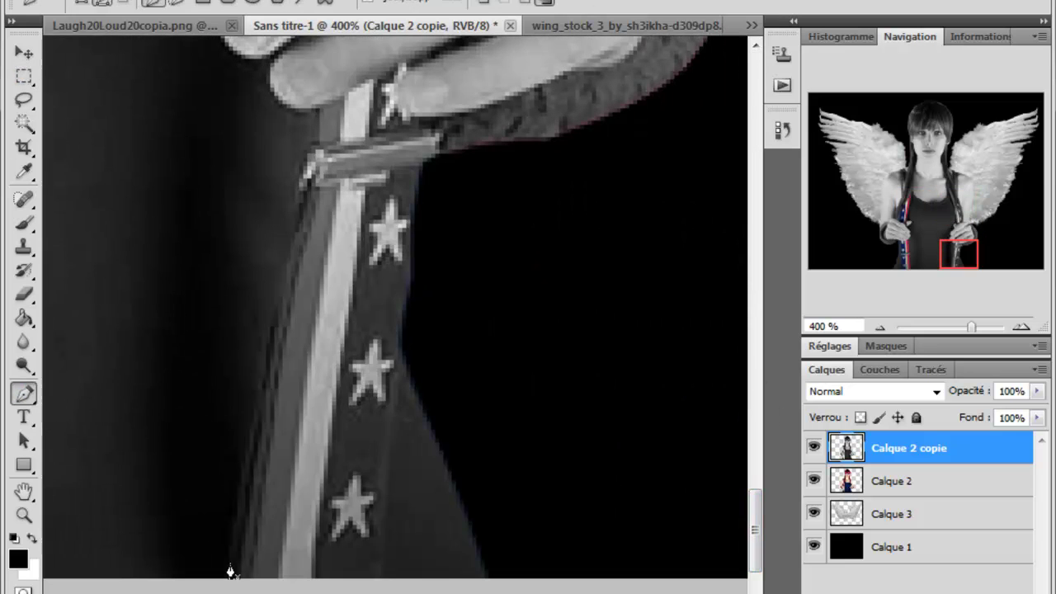
{"action": "left_click_drag", "start_coordinate": [306, 195], "coordinate": [338, 99]}
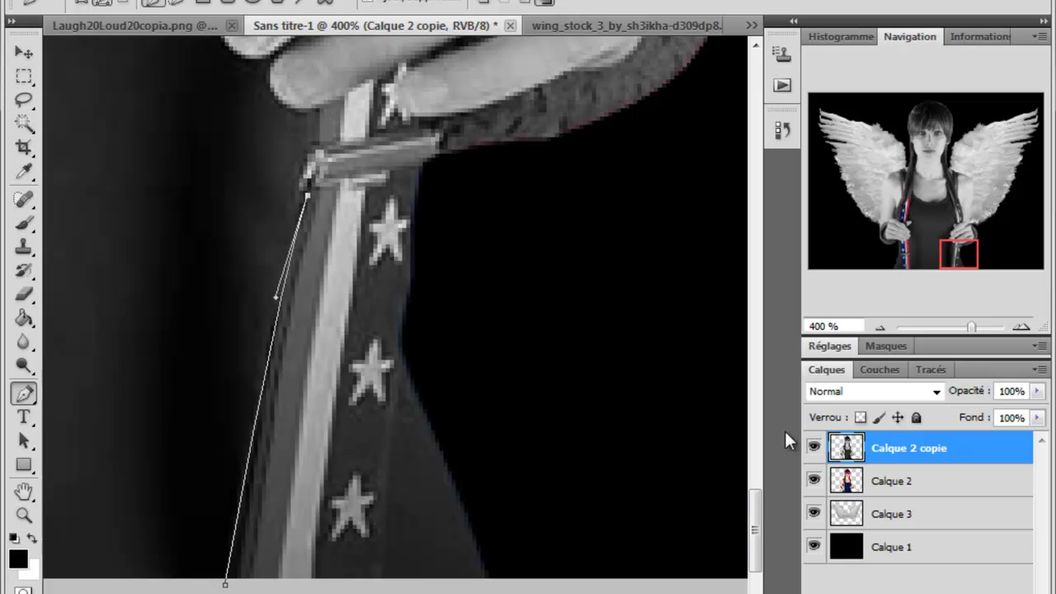
{"action": "scroll", "coordinate": [357, 407], "scroll_direction": "up", "scroll_amount": 3}
{"action": "left_click_drag", "start_coordinate": [297, 289], "coordinate": [310, 249]}
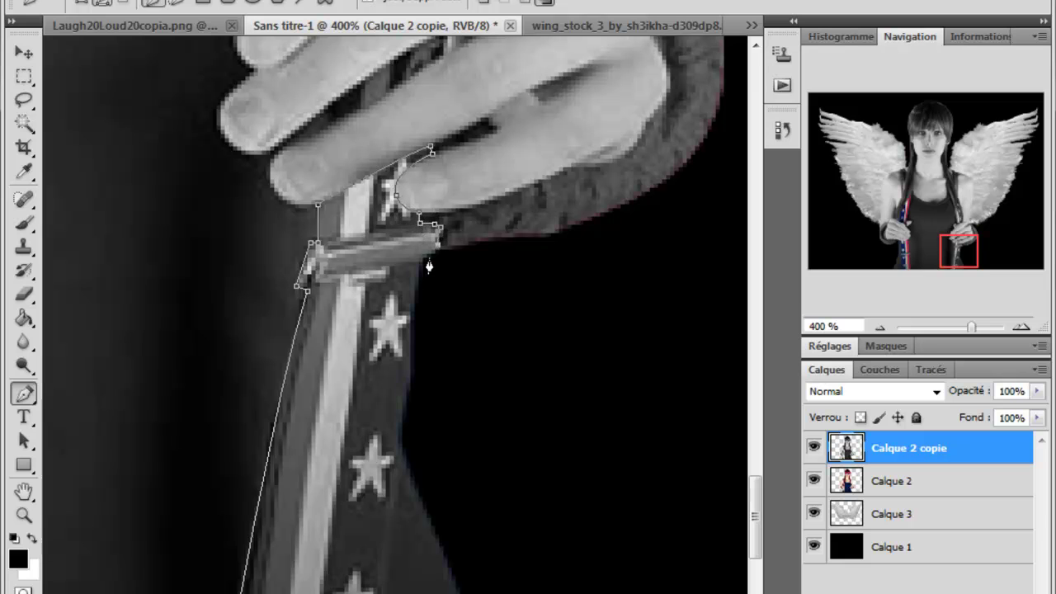
{"action": "left_click_drag", "start_coordinate": [754, 482], "coordinate": [754, 495]}
{"action": "left_click_drag", "start_coordinate": [377, 551], "coordinate": [380, 589]}
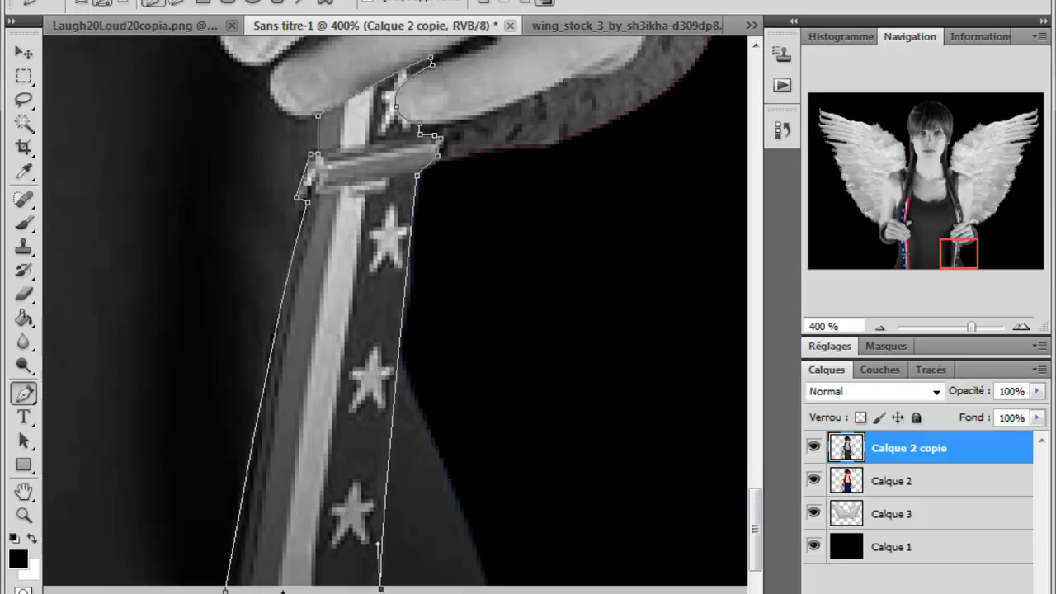
Turn the opposite strap's path into a selection, delete it from the black-and-white layer to reveal the colours, and deselect
{"action": "right_click", "coordinate": [304, 491]}
{"action": "left_click", "coordinate": [412, 360]}
{"action": "key", "text": "Return"}
{"action": "key", "text": "Delete"}
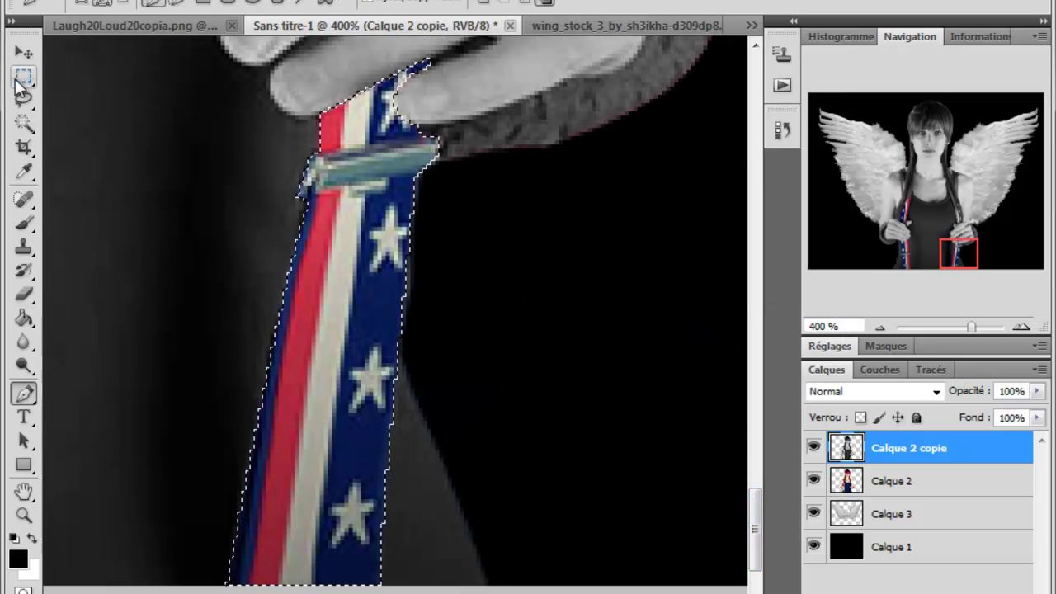
{"action": "left_click", "coordinate": [24, 77]}
{"action": "left_click", "coordinate": [665, 506]}
Trace a Pen path down the inner edge of the opposite strap's upper section, from the neckline to the fingers
{"action": "left_click_drag", "start_coordinate": [759, 523], "coordinate": [755, 407]}
{"action": "left_click", "coordinate": [24, 394]}
{"action": "left_click", "coordinate": [160, 70]}
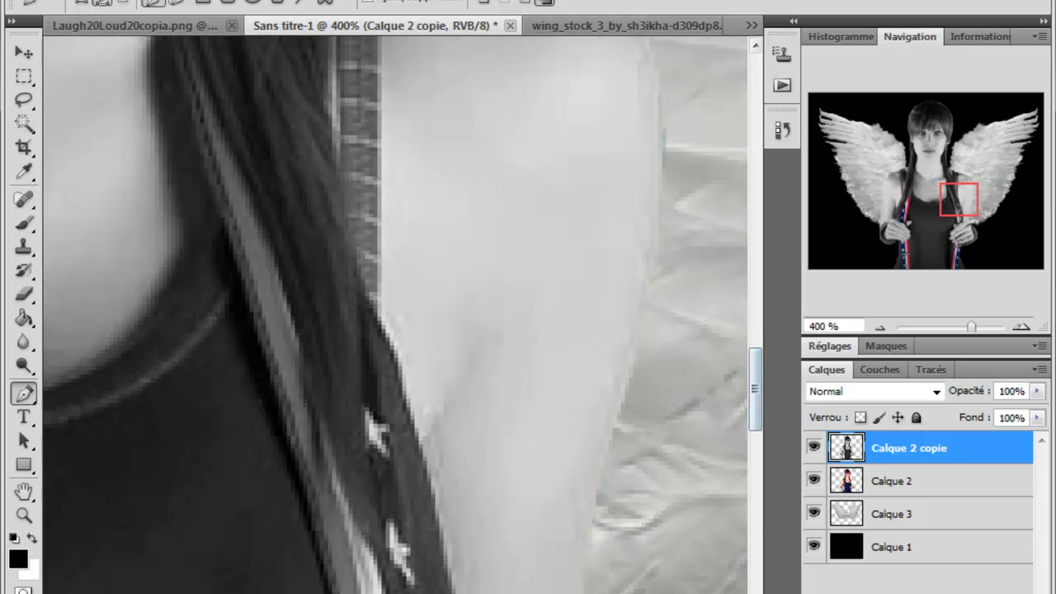
{"action": "key", "text": "ctrl+minus"}
{"action": "scroll", "coordinate": [760, 386], "scroll_direction": "down", "scroll_amount": 5}
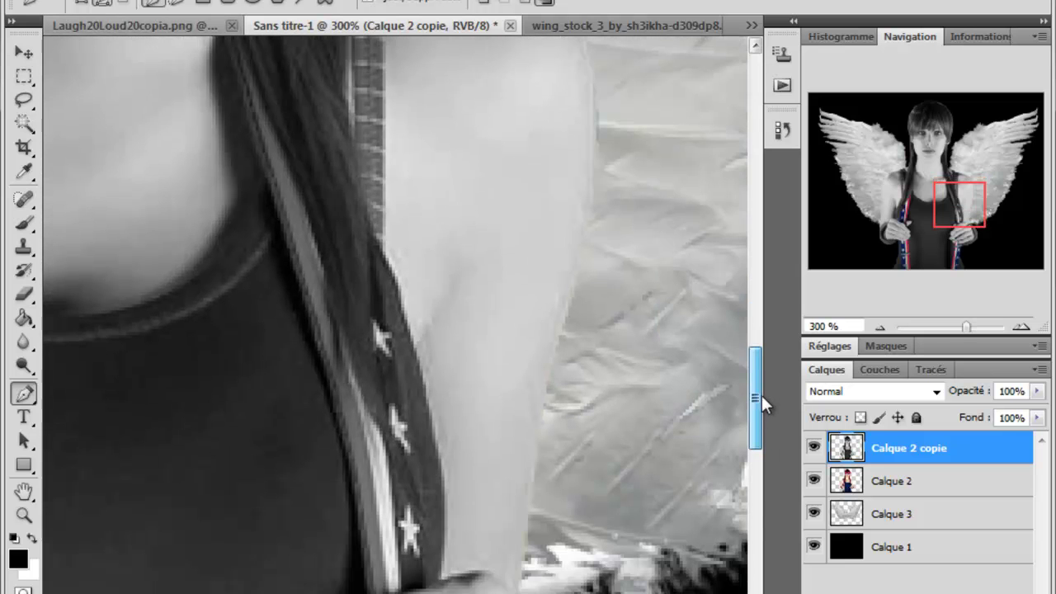
{"action": "scroll", "coordinate": [758, 401], "scroll_direction": "up", "scroll_amount": 5}
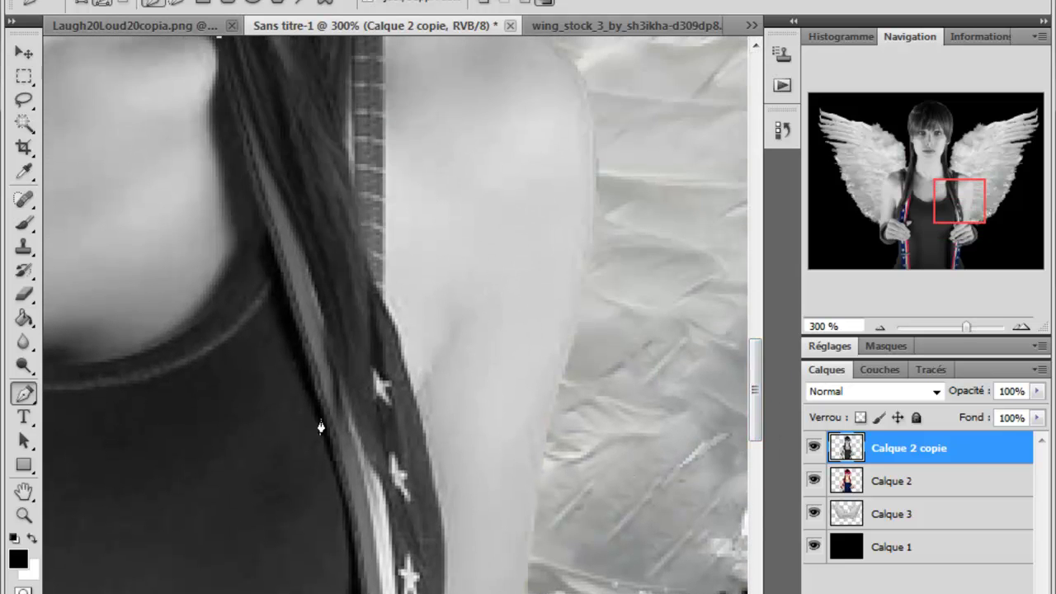
{"action": "left_click_drag", "start_coordinate": [323, 417], "coordinate": [353, 515]}
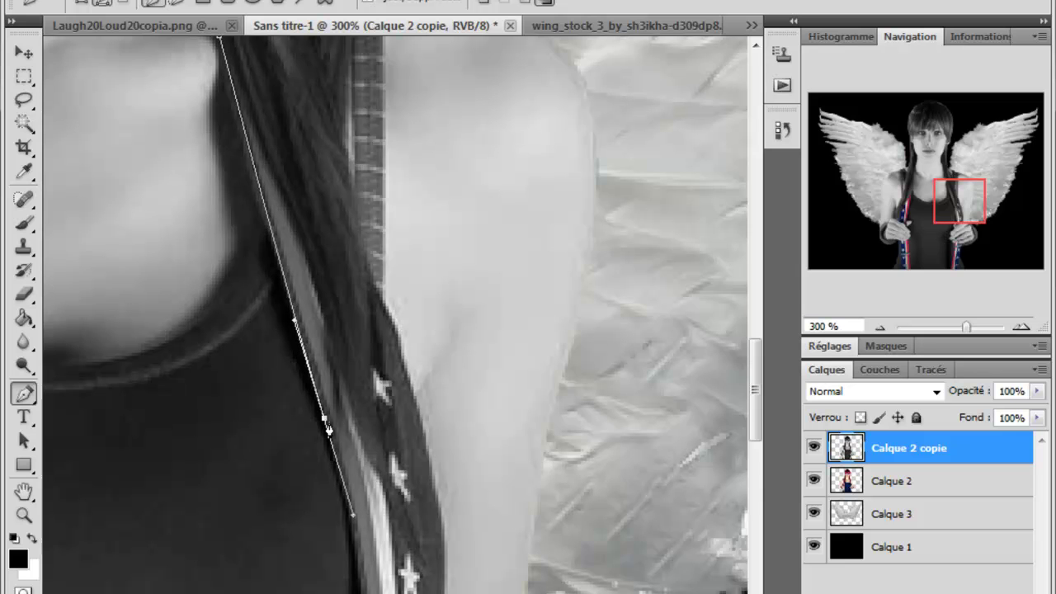
{"action": "scroll", "coordinate": [760, 413], "scroll_direction": "down", "scroll_amount": 5}
{"action": "left_click_drag", "start_coordinate": [370, 310], "coordinate": [368, 379]}
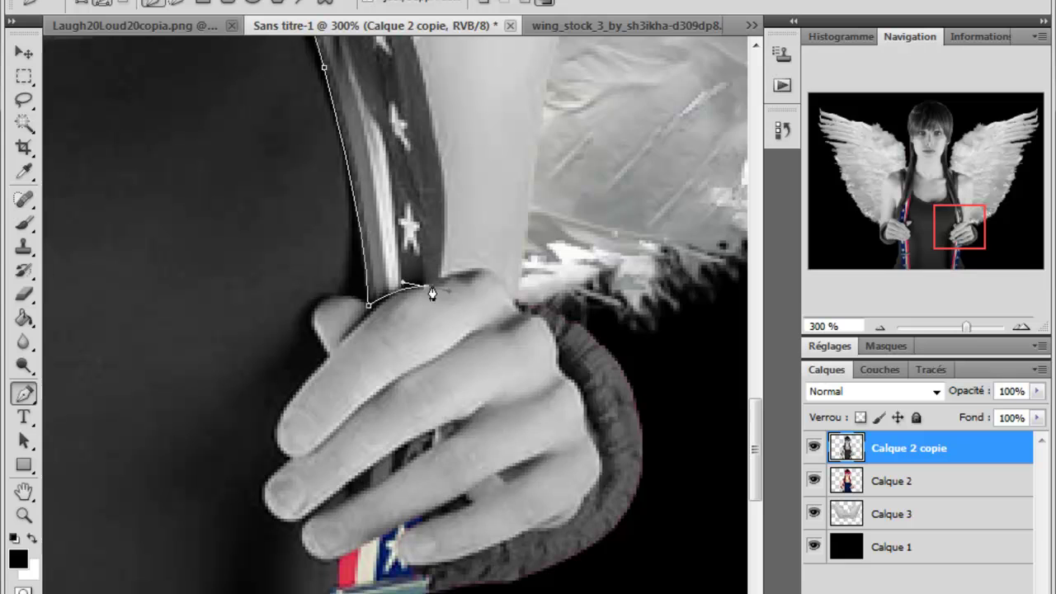
Continue the path up the strap's stars and along the hair, and close it at the neckline
{"action": "scroll", "coordinate": [445, 297], "scroll_direction": "up", "scroll_amount": 5}
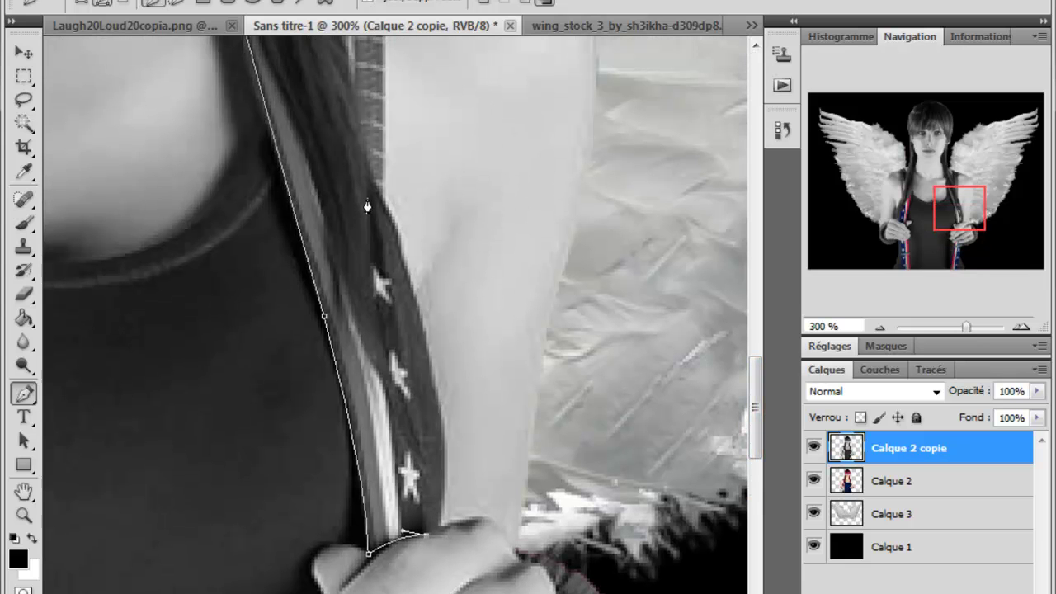
{"action": "left_click_drag", "start_coordinate": [370, 200], "coordinate": [322, 51]}
{"action": "left_click", "coordinate": [370, 200], "text": "alt"}
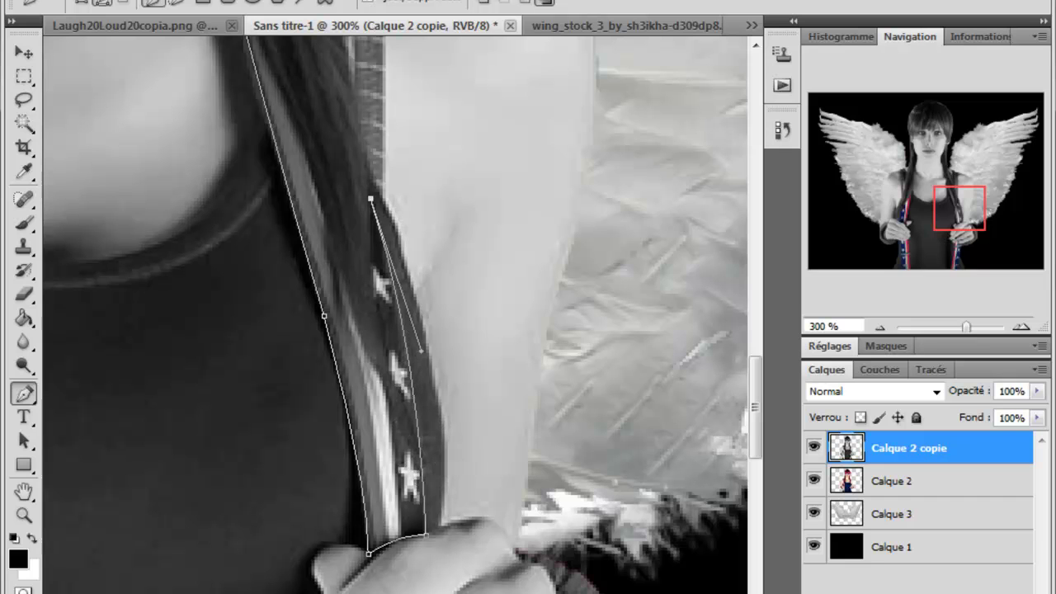
{"action": "left_click_drag", "start_coordinate": [399, 399], "coordinate": [425, 463]}
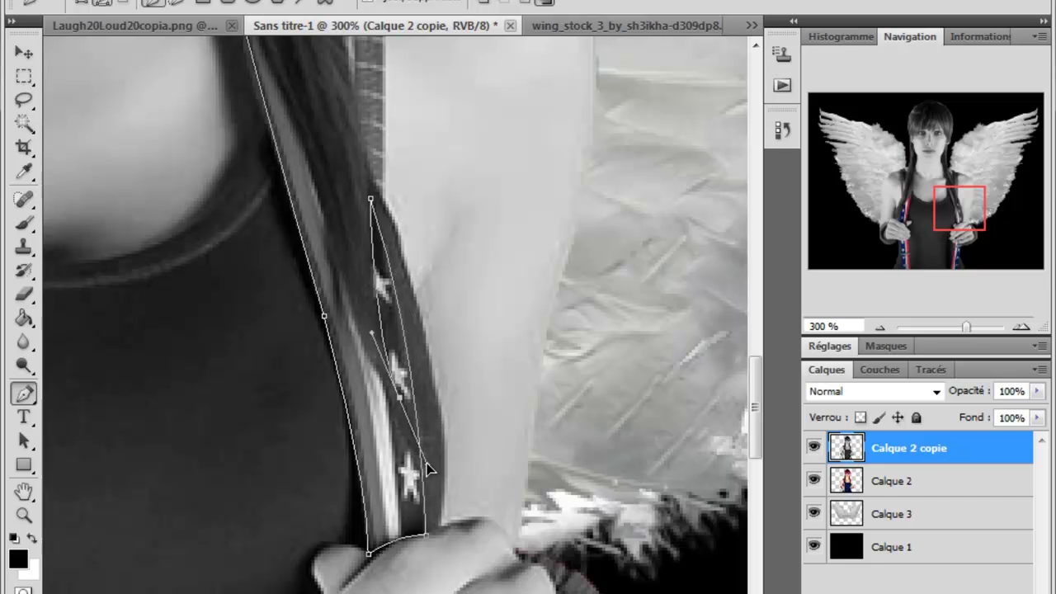
{"action": "left_click", "coordinate": [399, 400], "text": "alt"}
{"action": "left_click_drag", "start_coordinate": [755, 432], "coordinate": [755, 404]}
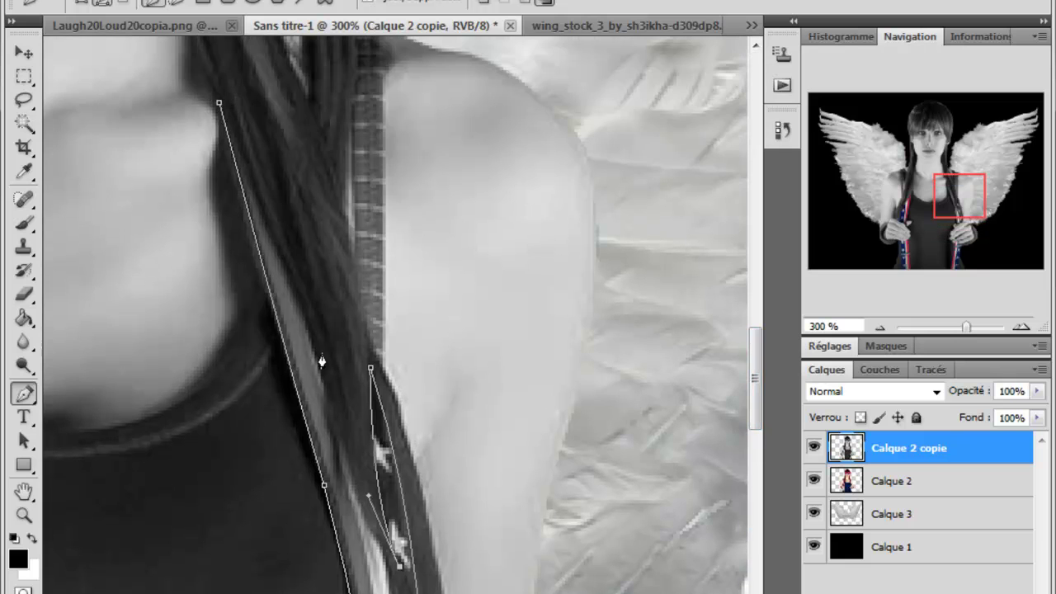
{"action": "left_click_drag", "start_coordinate": [316, 353], "coordinate": [297, 270]}
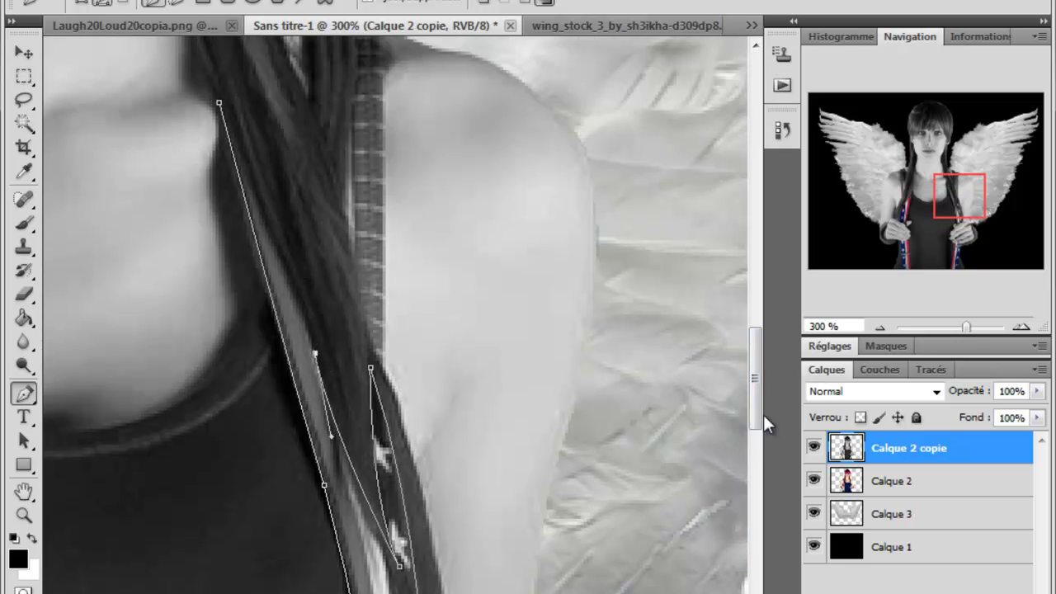
{"action": "left_click_drag", "start_coordinate": [753, 380], "coordinate": [754, 358]}
{"action": "left_click", "coordinate": [220, 233]}
Turn the upper strap path into a selection, delete it from Calque 2 copie to reveal the colours, and deselect
{"action": "right_click", "coordinate": [296, 444]}
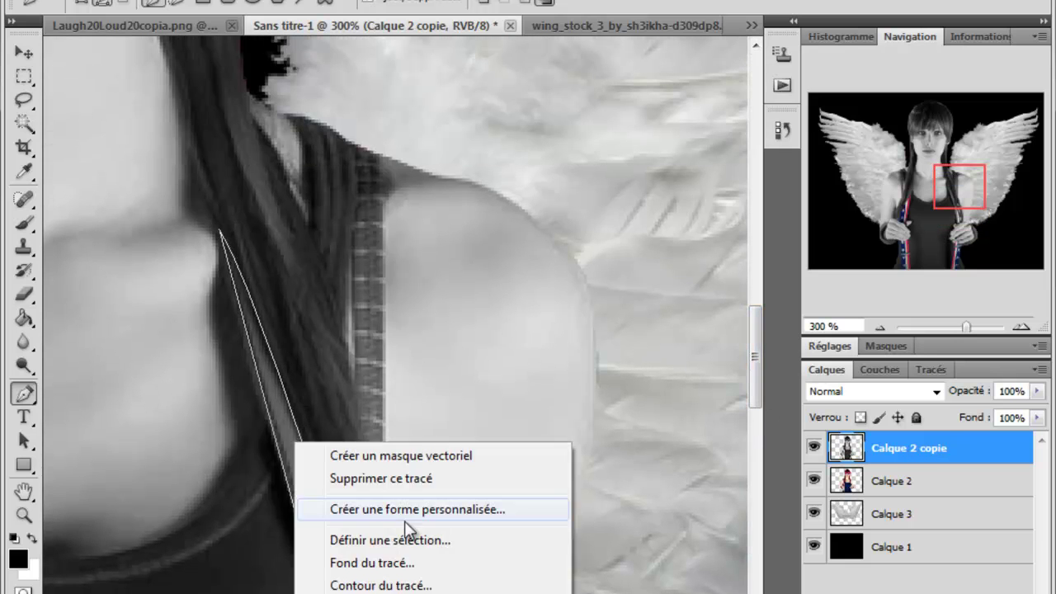
{"action": "left_click", "coordinate": [390, 540]}
{"action": "left_click", "coordinate": [736, 146]}
{"action": "key", "text": "Delete"}
{"action": "left_click_drag", "start_coordinate": [756, 358], "coordinate": [755, 407]}
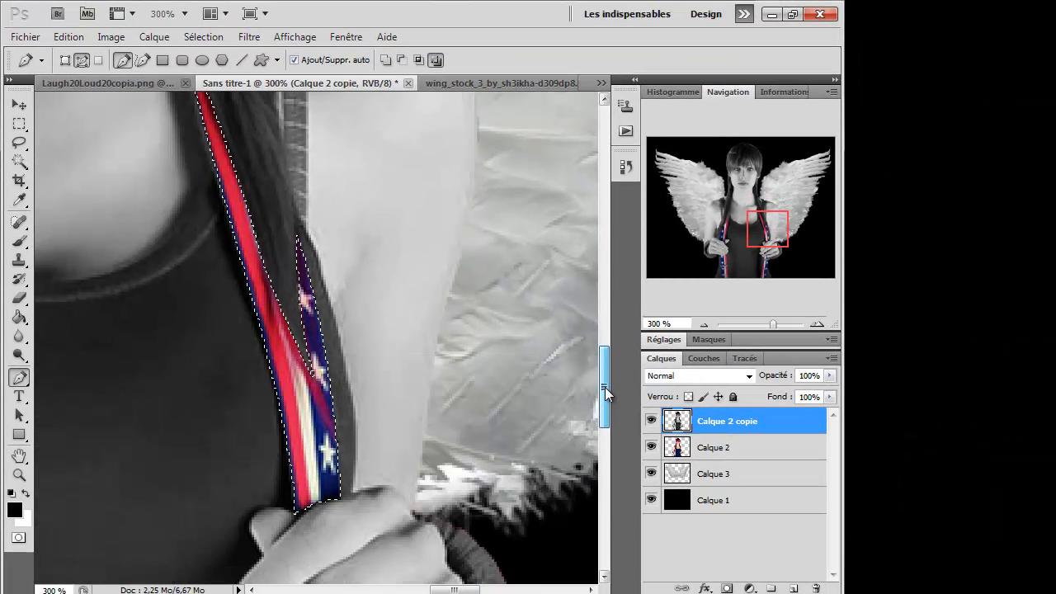
{"action": "left_click_drag", "start_coordinate": [604, 394], "coordinate": [605, 388]}
{"action": "left_click", "coordinate": [184, 13]}
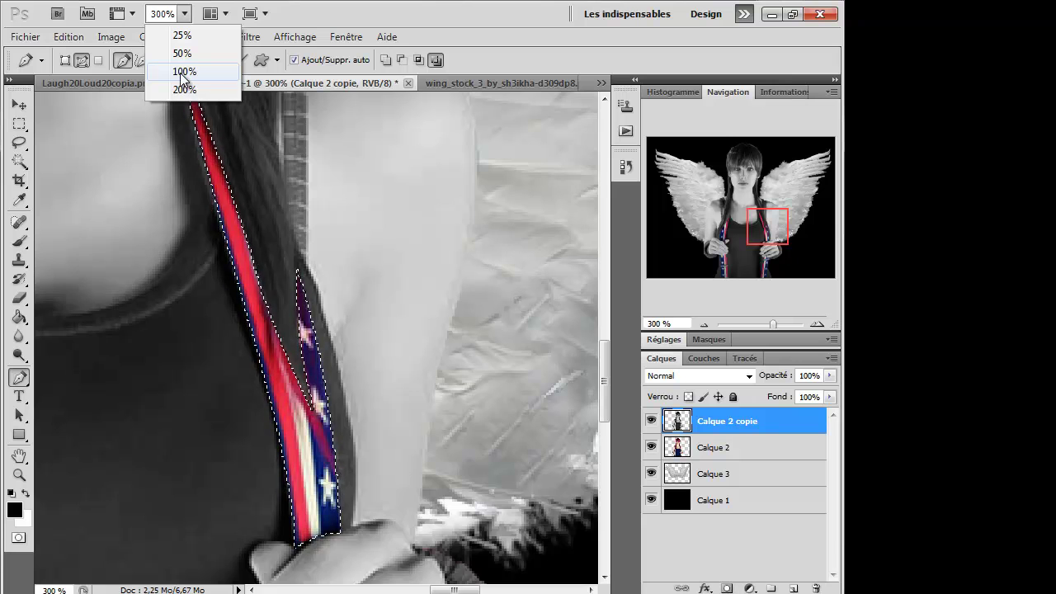
{"action": "left_click", "coordinate": [182, 53]}
{"action": "key", "text": "m"}
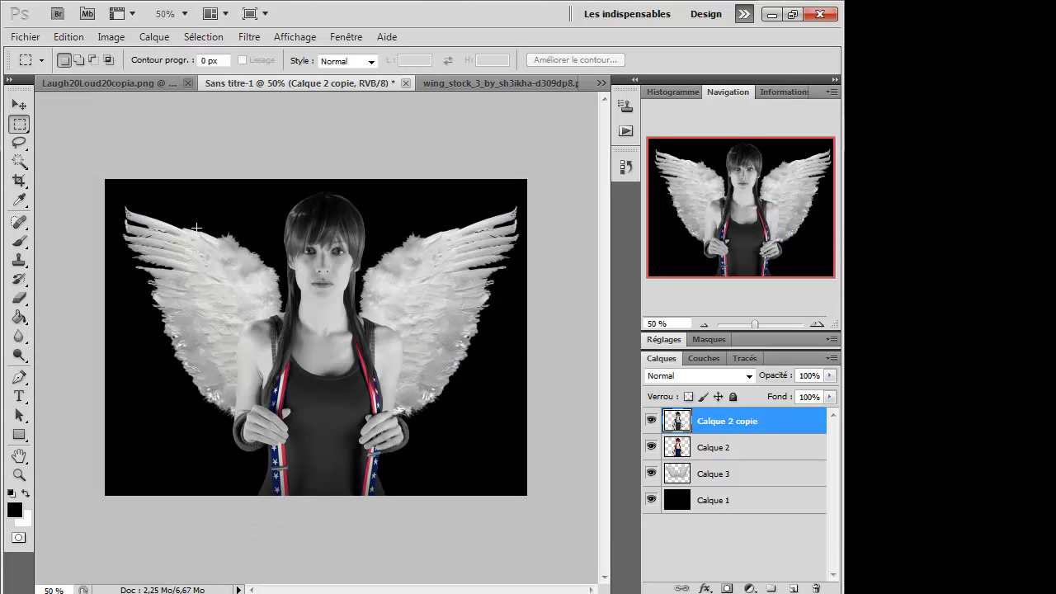
Set up the Eraser with 48% opacity and a 37 px brush for work around the head
{"action": "left_click", "coordinate": [185, 14]}
{"action": "left_click", "coordinate": [184, 86]}
{"action": "left_click_drag", "start_coordinate": [604, 338], "coordinate": [589, 239]}
{"action": "left_click", "coordinate": [20, 298]}
{"action": "left_click", "coordinate": [278, 60]}
{"action": "right_click", "coordinate": [321, 157]}
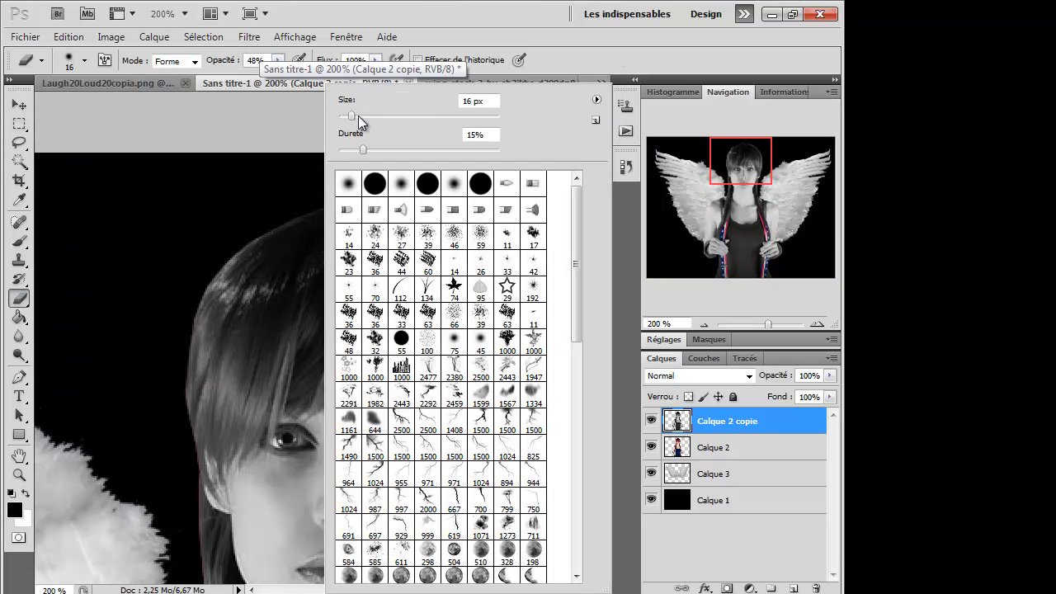
{"action": "left_click_drag", "start_coordinate": [366, 117], "coordinate": [368, 116]}
Merge Calque 2 copie with the colour layer Calque 2
{"action": "left_click", "coordinate": [715, 423], "text": "ctrl"}
{"action": "left_click", "coordinate": [712, 425], "text": "ctrl"}
{"action": "left_click", "coordinate": [706, 450], "text": "ctrl"}
{"action": "right_click", "coordinate": [706, 451]}
{"action": "left_click", "coordinate": [797, 415]}
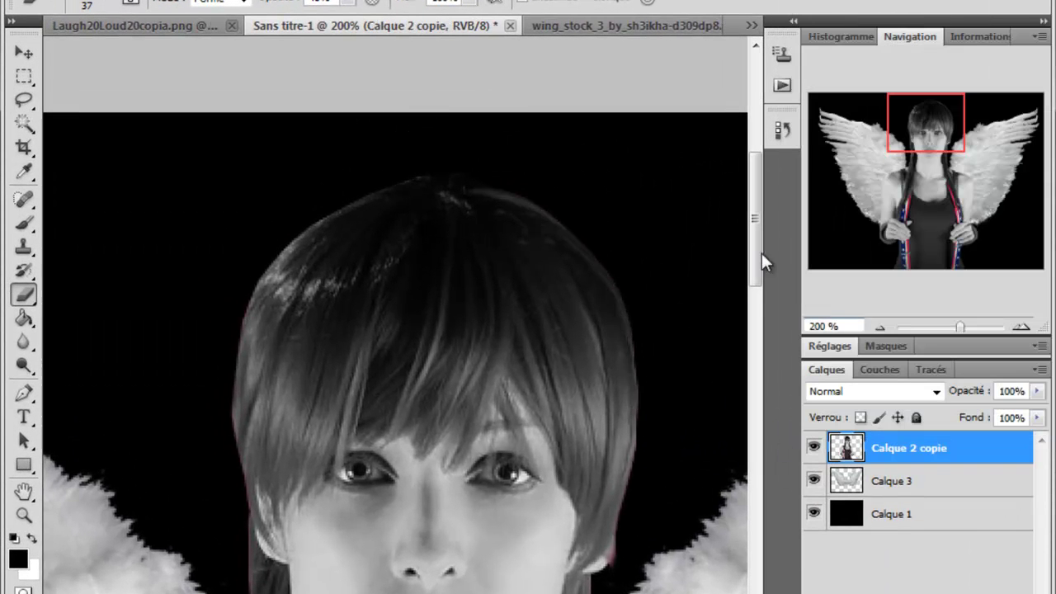
Erase the reddish fringe along both sides and the crown of the hair to soften its outline
{"action": "scroll", "coordinate": [674, 387], "scroll_direction": "down", "scroll_amount": 3}
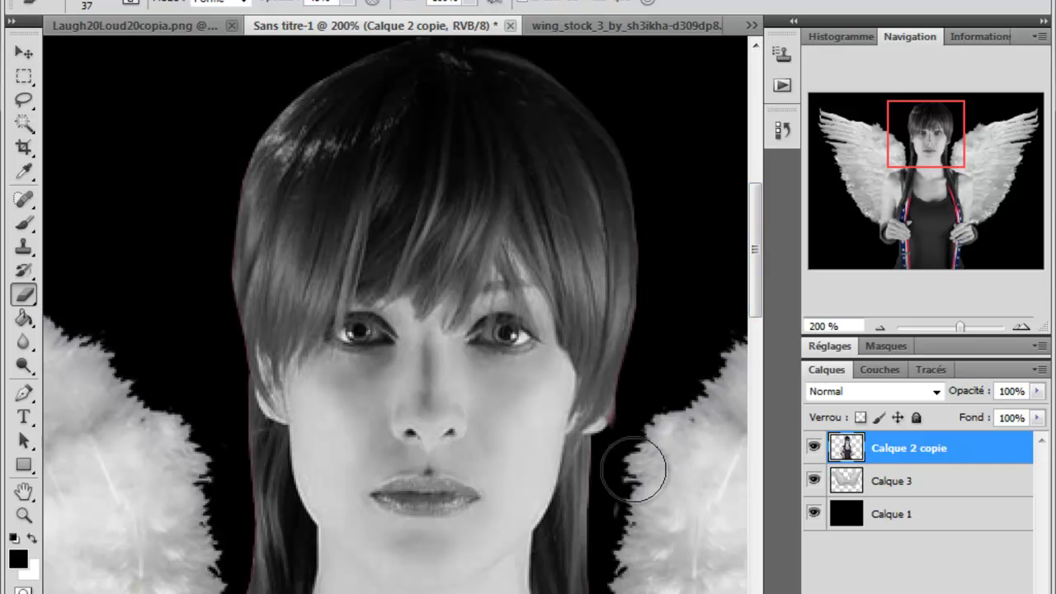
{"action": "scroll", "coordinate": [700, 377], "scroll_direction": "down", "scroll_amount": 3}
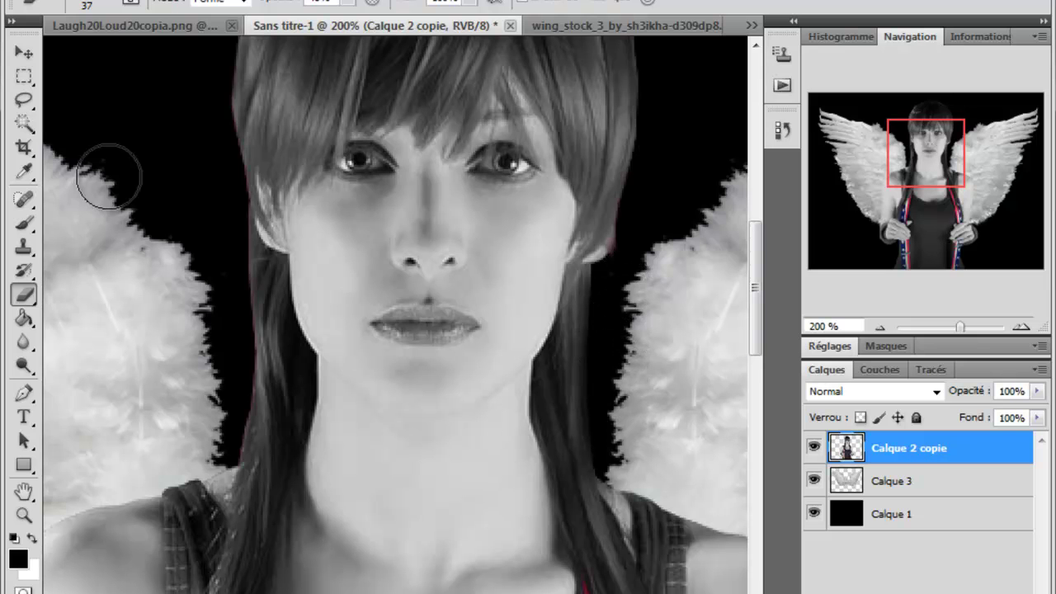
{"action": "mouse_move", "coordinate": [218, 297]}
{"action": "left_mouse_down"}
{"action": "mouse_move", "coordinate": [213, 445]}
{"action": "mouse_move", "coordinate": [223, 251]}
{"action": "left_mouse_up"}
{"action": "left_click_drag", "start_coordinate": [755, 273], "coordinate": [755, 233]}
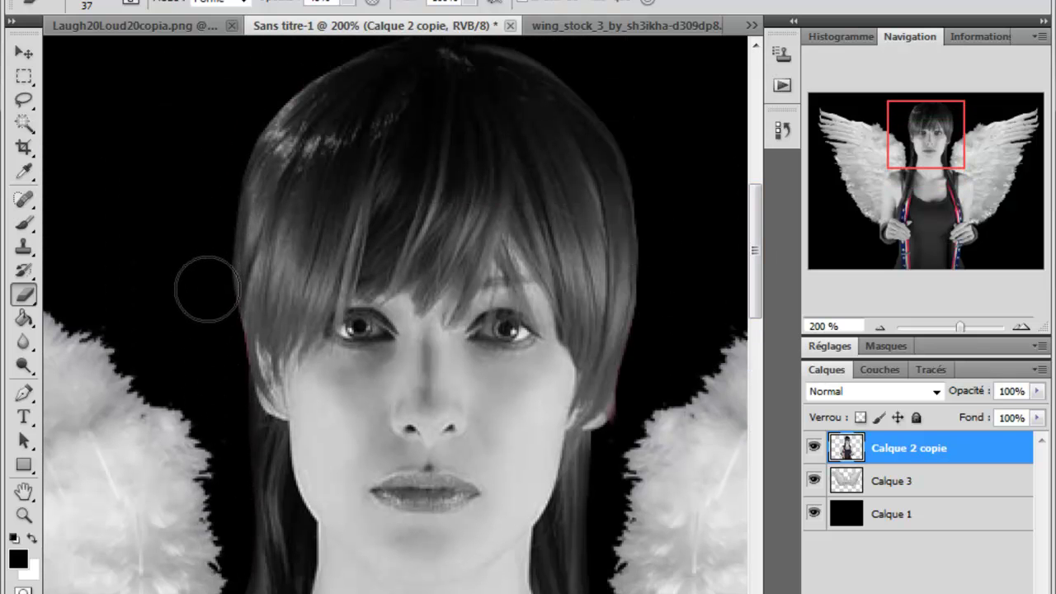
{"action": "left_click_drag", "start_coordinate": [754, 282], "coordinate": [757, 259]}
{"action": "mouse_move", "coordinate": [214, 267]}
{"action": "left_mouse_down"}
{"action": "mouse_move", "coordinate": [248, 207]}
{"action": "mouse_move", "coordinate": [352, 137]}
{"action": "mouse_move", "coordinate": [441, 116]}
{"action": "left_mouse_up"}
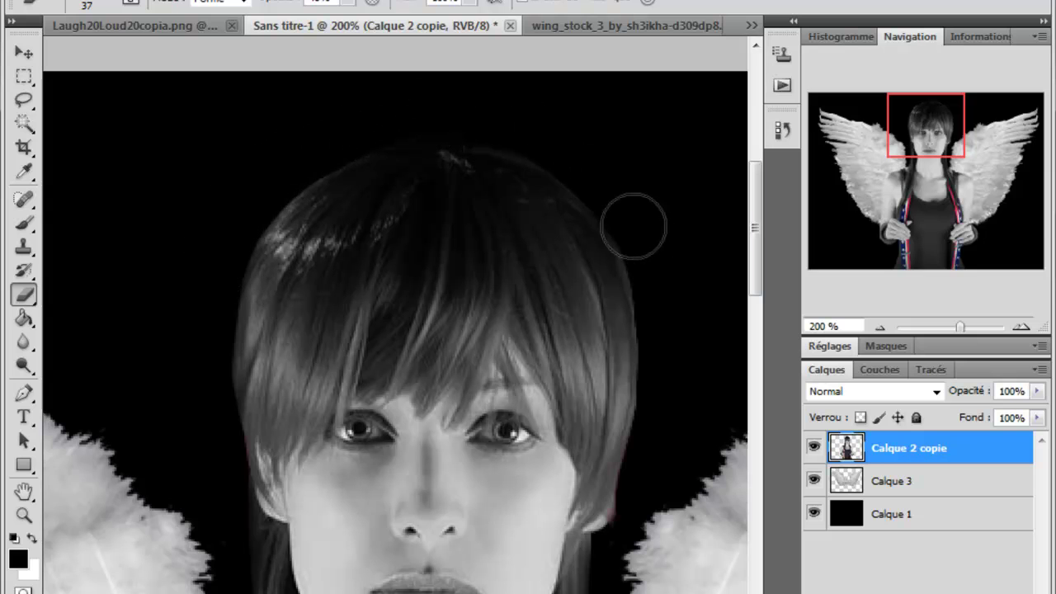
{"action": "mouse_move", "coordinate": [662, 304]}
{"action": "left_mouse_down"}
{"action": "mouse_move", "coordinate": [642, 458]}
{"action": "mouse_move", "coordinate": [648, 504]}
{"action": "mouse_move", "coordinate": [631, 544]}
{"action": "left_mouse_up"}
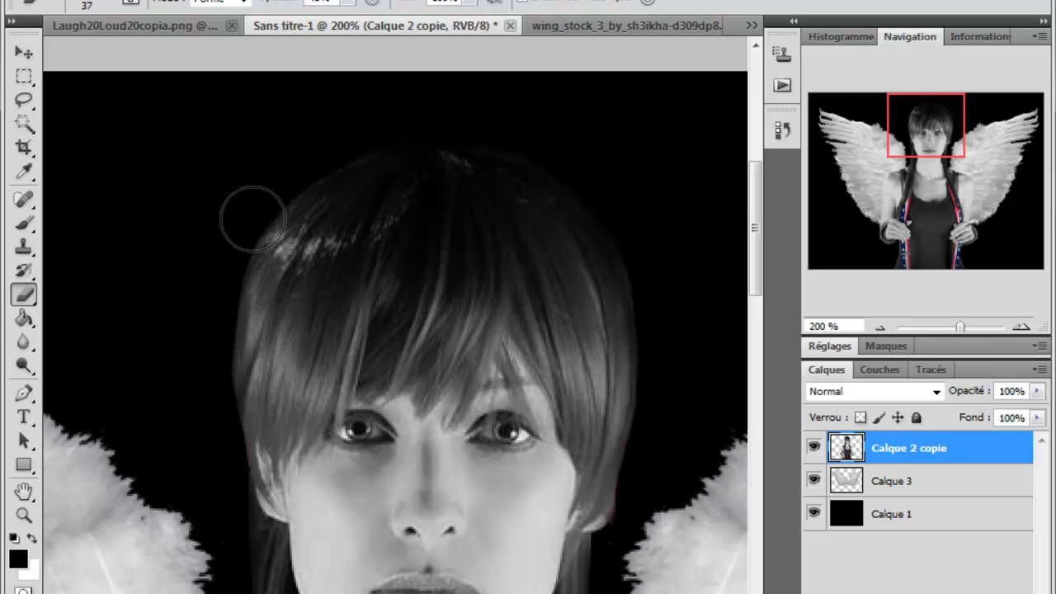
Erase the remaining fringe along the lower hair strands and soften the hair edge around the head once more
{"action": "left_click_drag", "start_coordinate": [754, 238], "coordinate": [753, 254]}
{"action": "scroll", "coordinate": [247, 165], "scroll_direction": "down", "scroll_amount": 5}
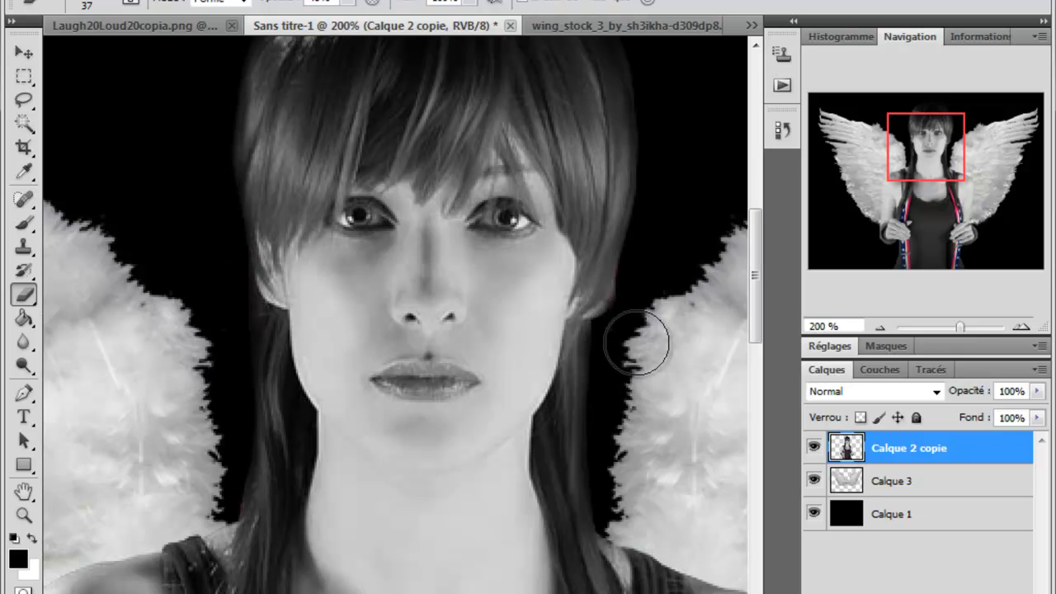
{"action": "left_click", "coordinate": [200, 0]}
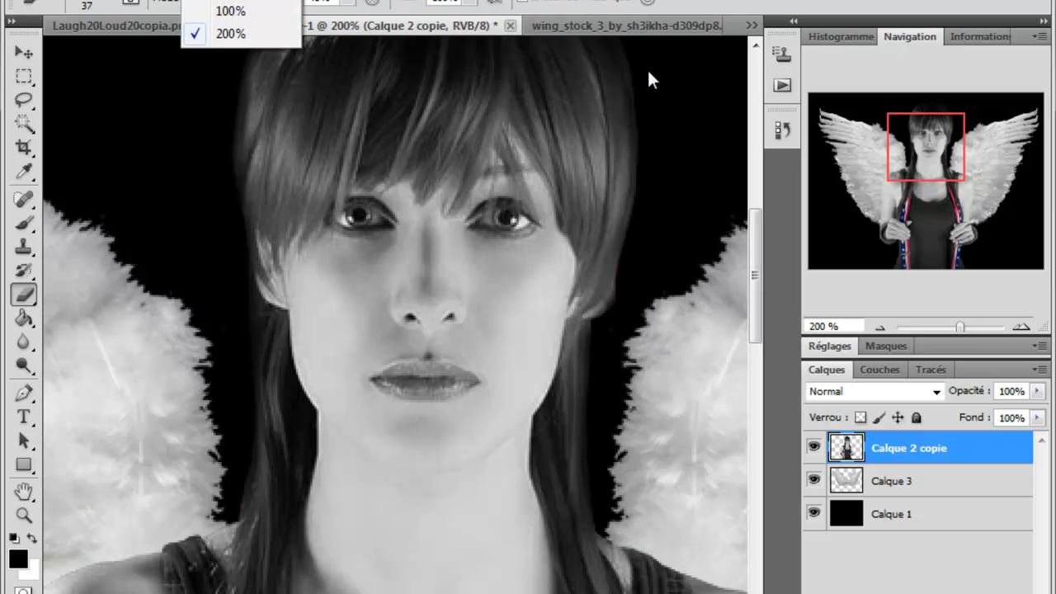
{"action": "scroll", "coordinate": [762, 244], "scroll_direction": "up", "scroll_amount": 5}
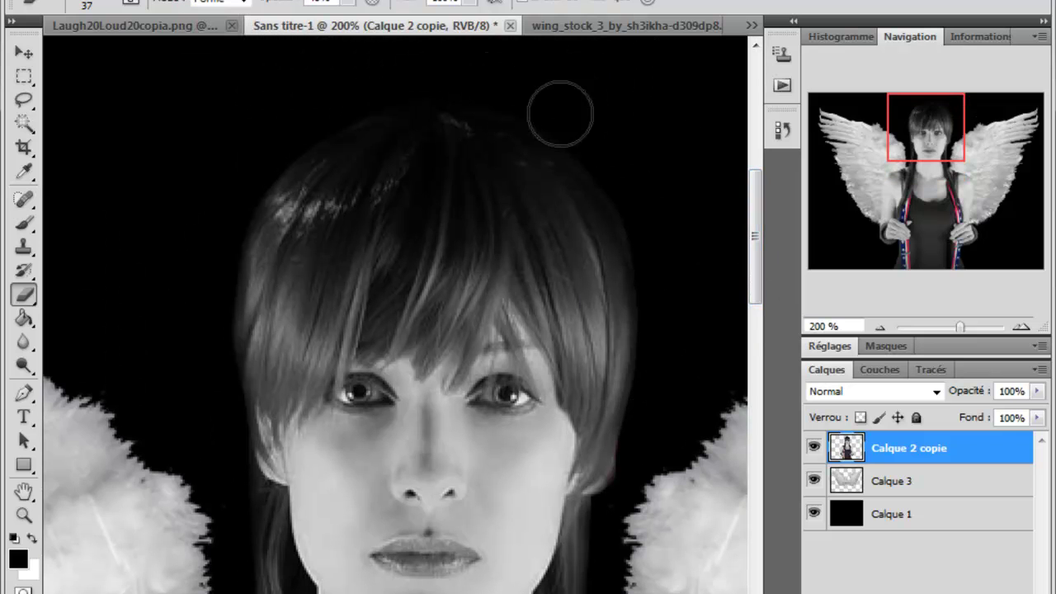
{"action": "left_click_drag", "start_coordinate": [221, 210], "coordinate": [198, 337]}
{"action": "left_click", "coordinate": [223, 0]}
{"action": "left_click", "coordinate": [227, 0]}
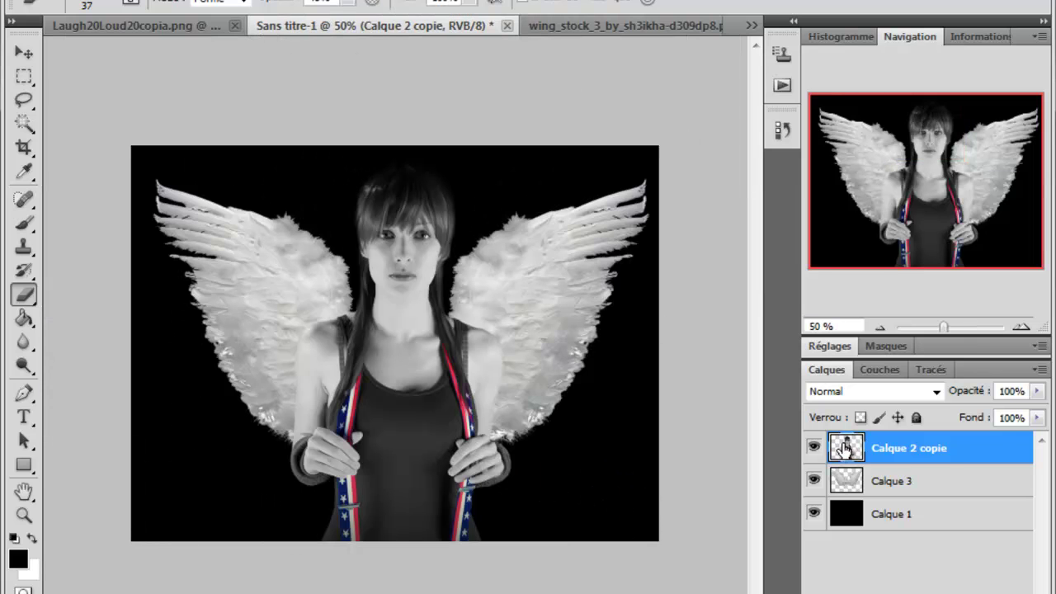
Merge the wings layer Calque 3 with Calque 2 copie, keeping the black background layer separate
{"action": "left_click", "coordinate": [858, 483], "text": "shift"}
{"action": "right_click", "coordinate": [859, 482]}
{"action": "left_click", "coordinate": [875, 554]}
{"action": "right_click", "coordinate": [899, 487]}
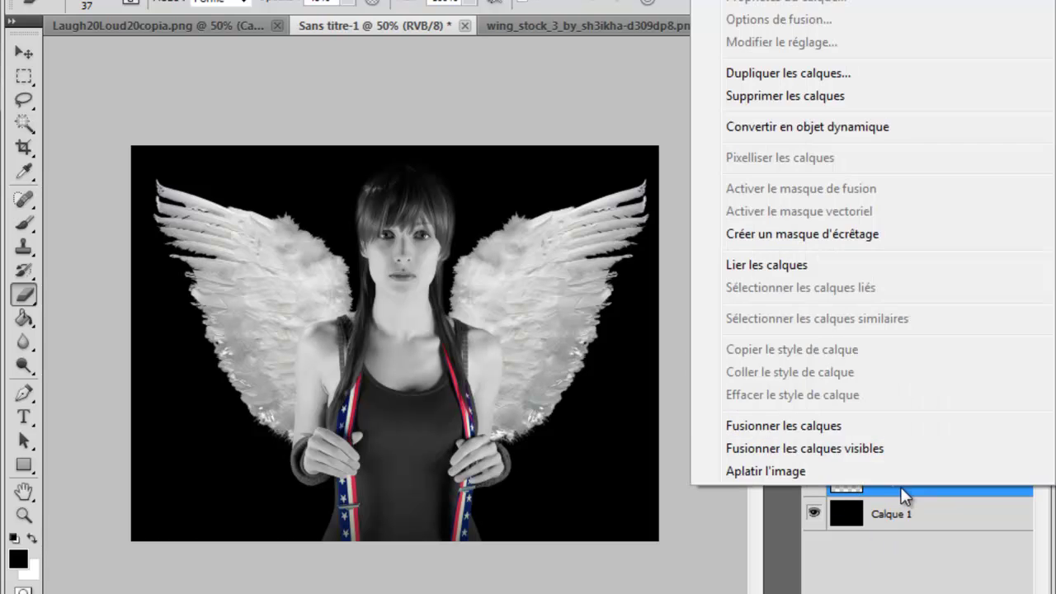
{"action": "left_click", "coordinate": [825, 421]}
{"action": "left_click", "coordinate": [877, 528]}
Try a white drop shadow with 75% opacity and 45 px distance on the merged woman-and-wings layer
{"action": "double_click", "coordinate": [848, 454]}
{"action": "left_click_drag", "start_coordinate": [442, 443], "coordinate": [560, 266]}
{"action": "left_click", "coordinate": [206, 354]}
{"action": "left_click_drag", "start_coordinate": [432, 264], "coordinate": [302, 407]}
{"action": "left_click", "coordinate": [497, 480]}
{"action": "left_click", "coordinate": [294, 98]}
{"action": "left_click", "coordinate": [744, 88]}
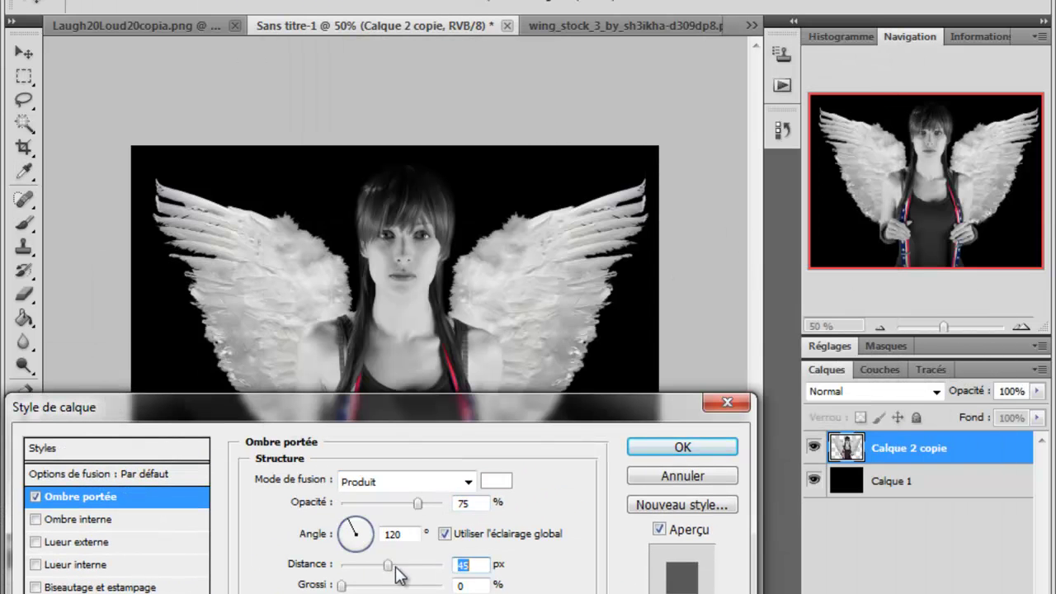
{"action": "left_click", "coordinate": [689, 447]}
{"action": "left_click", "coordinate": [866, 504]}
{"action": "left_click", "coordinate": [862, 476]}
{"action": "left_click", "coordinate": [860, 449]}
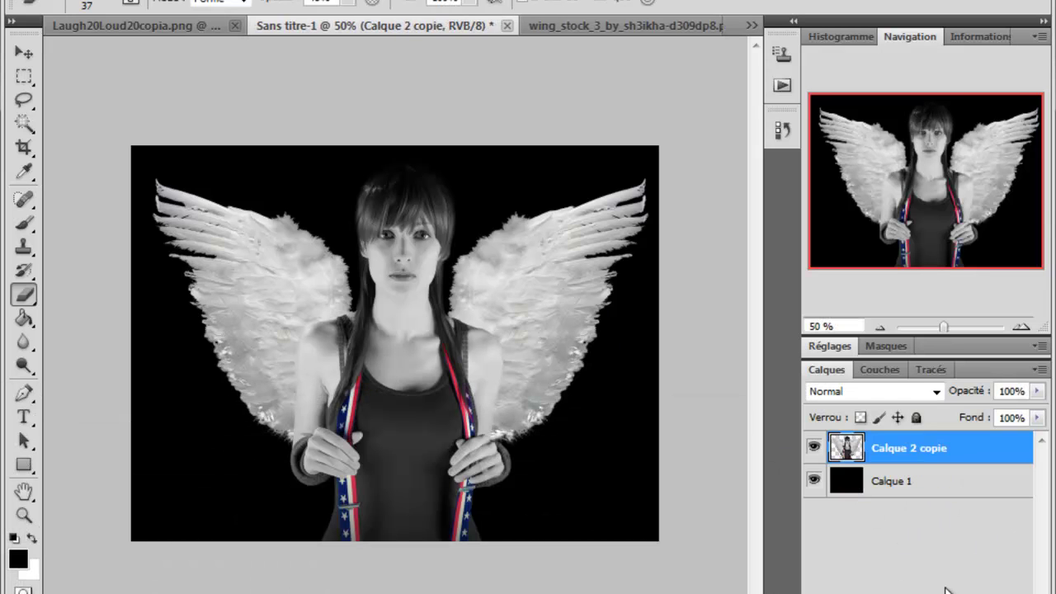
Add a new empty layer above Calque 2 copie and choose the Brush tool for painting the eyes
{"action": "key", "text": "ctrl+shift+alt+n"}
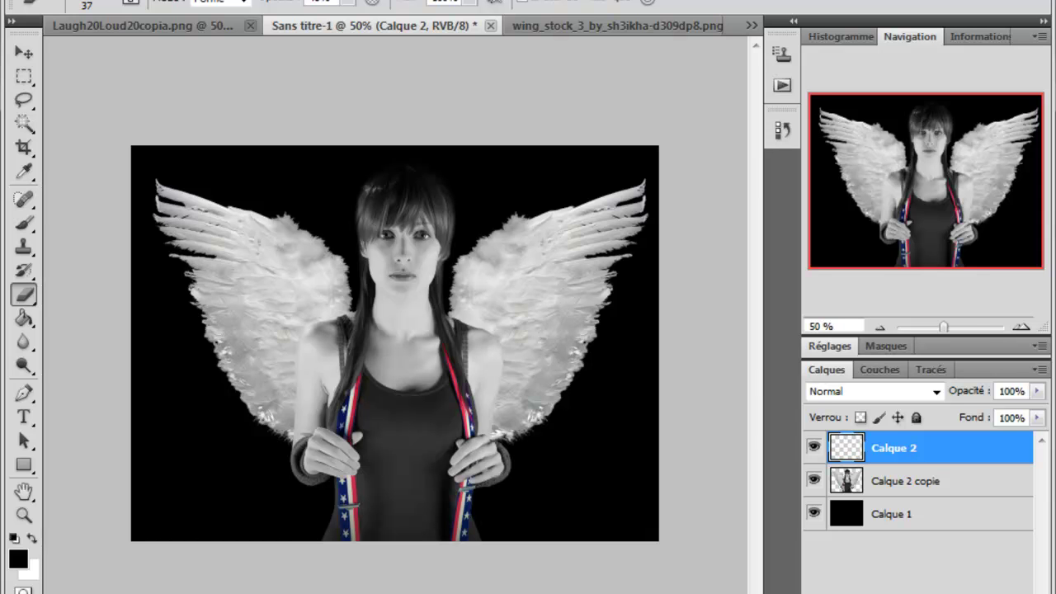
{"action": "key", "text": "ctrl+plus"}
{"action": "key", "text": "ctrl+plus"}
{"action": "key", "text": "ctrl+plus"}
{"action": "key", "text": "ctrl+plus"}
{"action": "key", "text": "ctrl+plus"}
{"action": "key", "text": "ctrl+plus"}
{"action": "key", "text": "ctrl+plus"}
{"action": "left_click_drag", "start_coordinate": [758, 333], "coordinate": [758, 203]}
{"action": "key", "text": "b"}
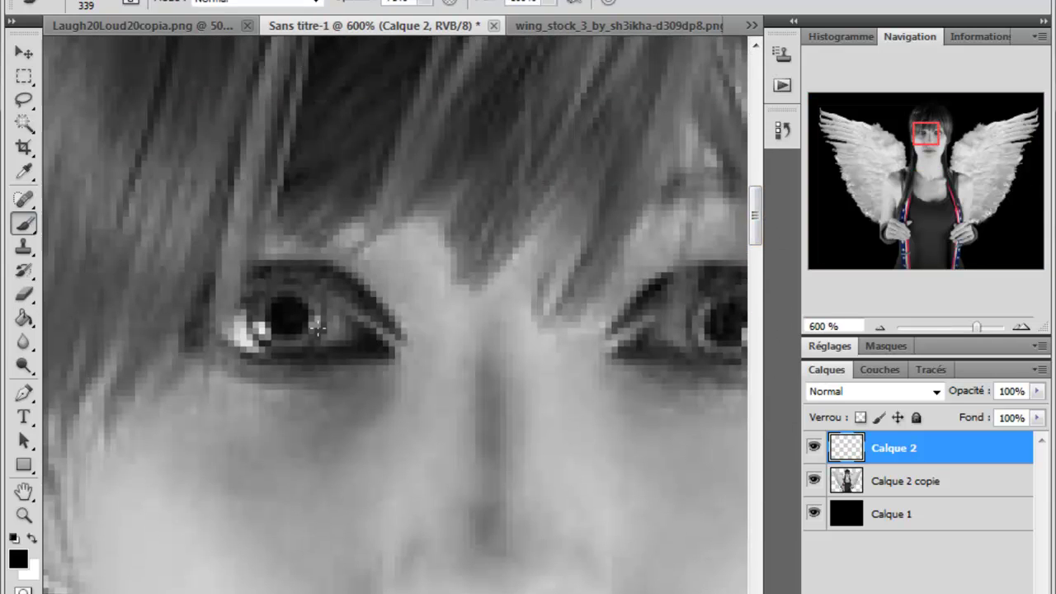
Set the soft brush's size to 15 px to match the iris
{"action": "right_click", "coordinate": [316, 331]}
{"action": "mouse_move", "coordinate": [385, 66]}
{"action": "left_mouse_down"}
{"action": "mouse_move", "coordinate": [334, 66]}
{"action": "mouse_move", "coordinate": [344, 66]}
{"action": "left_mouse_up"}
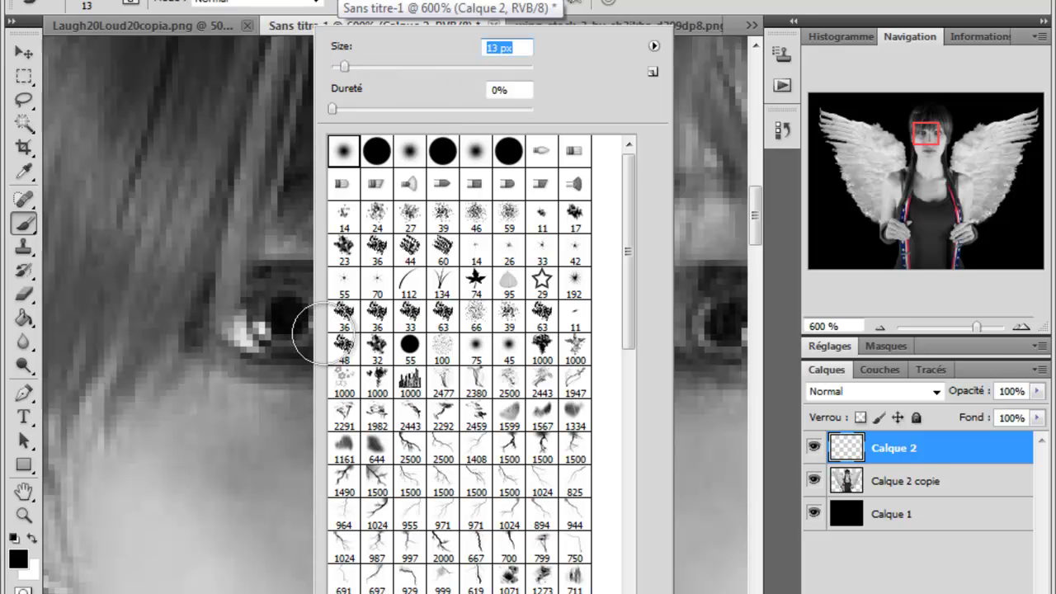
{"action": "left_click", "coordinate": [375, 24]}
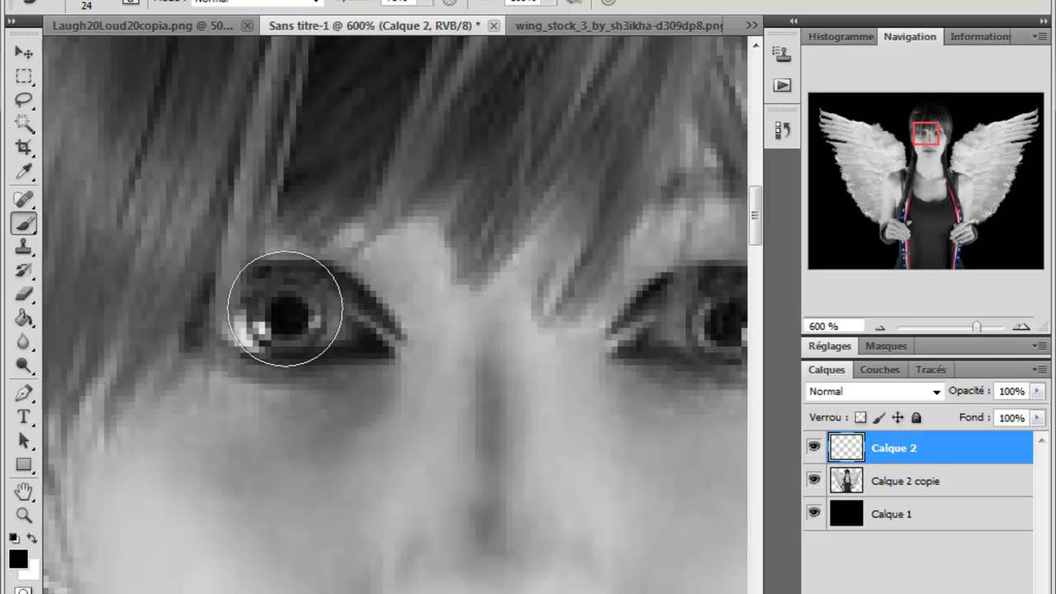
{"action": "right_click", "coordinate": [293, 309]}
{"action": "left_click_drag", "start_coordinate": [332, 66], "coordinate": [328, 66]}
{"action": "left_click", "coordinate": [389, 25]}
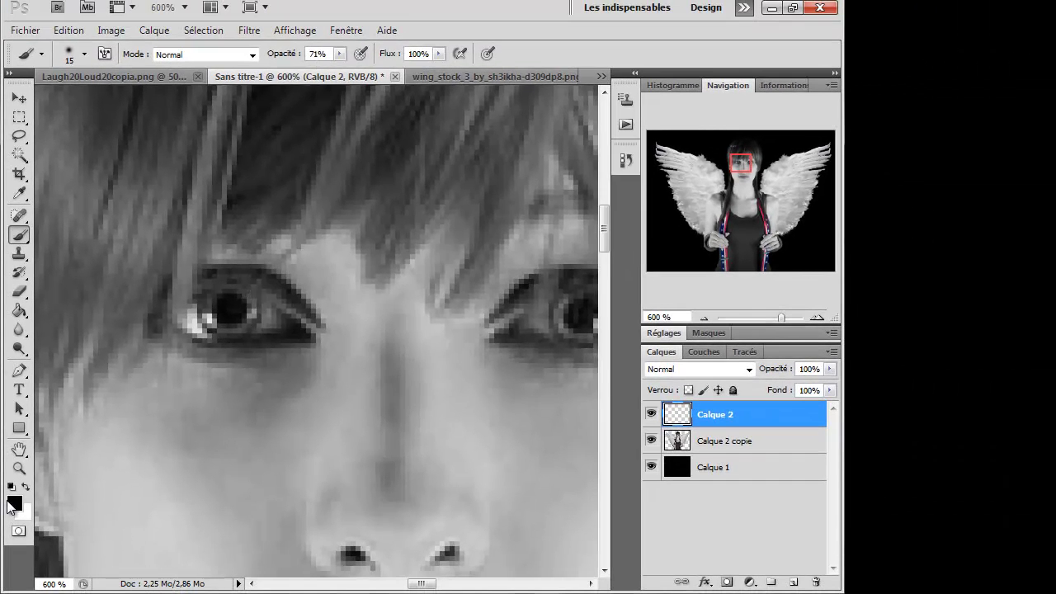
Set the foreground colour to a bright cyan blue
{"action": "left_click", "coordinate": [10, 500]}
{"action": "left_click", "coordinate": [441, 134]}
{"action": "left_click", "coordinate": [460, 202]}
{"action": "left_click", "coordinate": [461, 231]}
{"action": "left_click", "coordinate": [461, 227]}
{"action": "left_click", "coordinate": [461, 231]}
{"action": "left_click", "coordinate": [629, 123]}
Paint blue over the irises of both eyes on Calque 2
{"action": "left_click", "coordinate": [231, 309]}
{"action": "left_click", "coordinate": [233, 308]}
{"action": "left_click", "coordinate": [235, 309]}
{"action": "left_click_drag", "start_coordinate": [422, 583], "coordinate": [426, 584]}
{"action": "left_click", "coordinate": [480, 318]}
{"action": "left_click", "coordinate": [483, 317]}
{"action": "left_click", "coordinate": [482, 317]}
Set the blending mode of the painted eye layer to Couleur
{"action": "left_click", "coordinate": [750, 369]}
{"action": "left_click", "coordinate": [701, 399]}
{"action": "left_click", "coordinate": [733, 525]}
{"action": "left_click", "coordinate": [739, 419]}
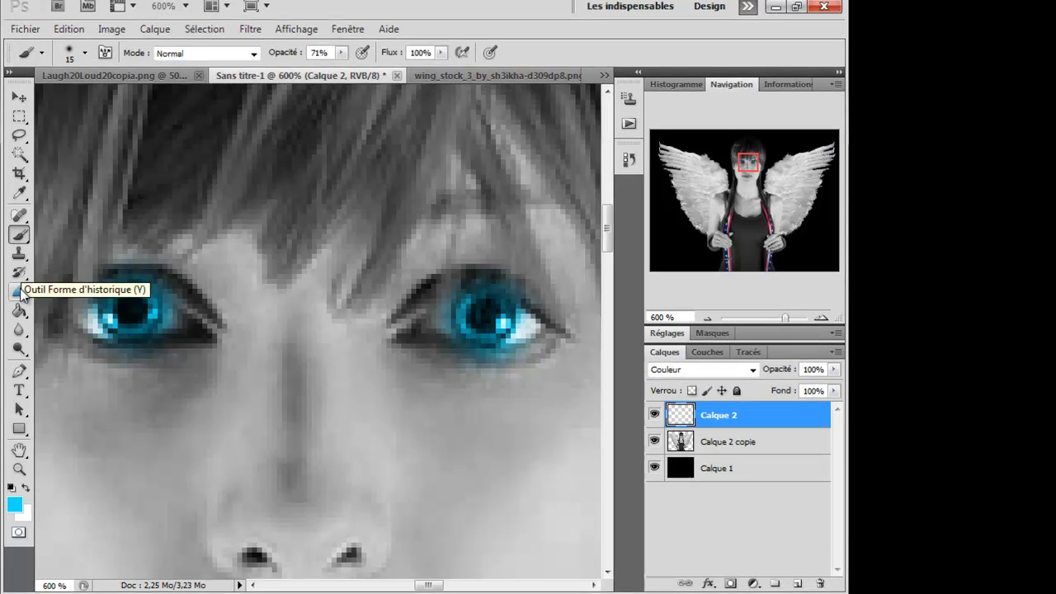
Erase the blue spill around both irises with a 10 px Eraser
{"action": "left_click", "coordinate": [20, 291]}
{"action": "right_click", "coordinate": [326, 222]}
{"action": "left_click_drag", "start_coordinate": [371, 110], "coordinate": [352, 110]}
{"action": "key", "text": "Return"}
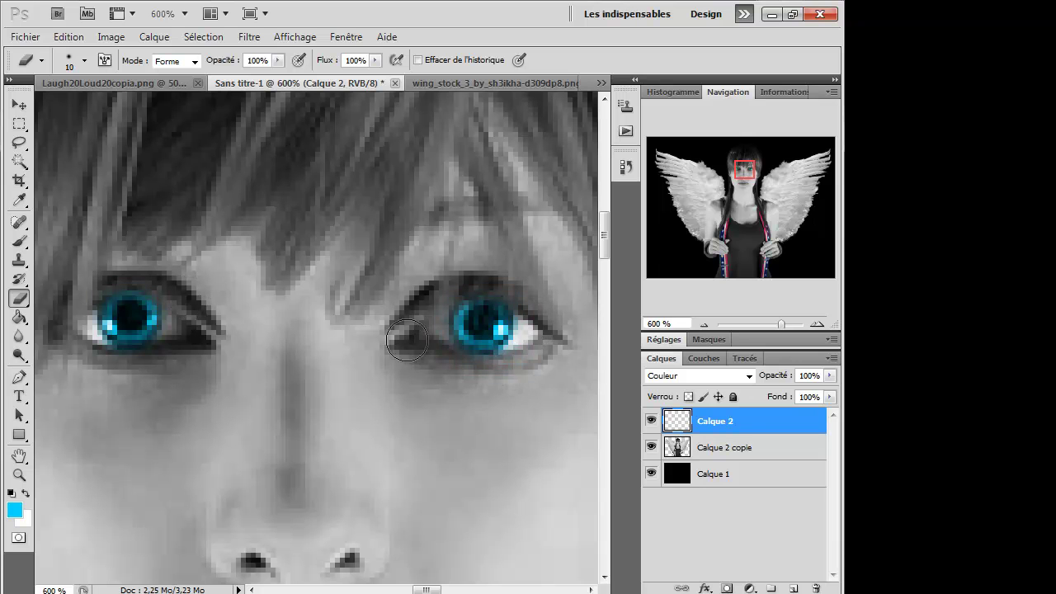
Set the Eraser size to 7 px for cleaning the edges of the blue irises
{"action": "right_click", "coordinate": [489, 320]}
{"action": "left_click_drag", "start_coordinate": [656, 103], "coordinate": [622, 103]}
{"action": "type", "text": "7"}
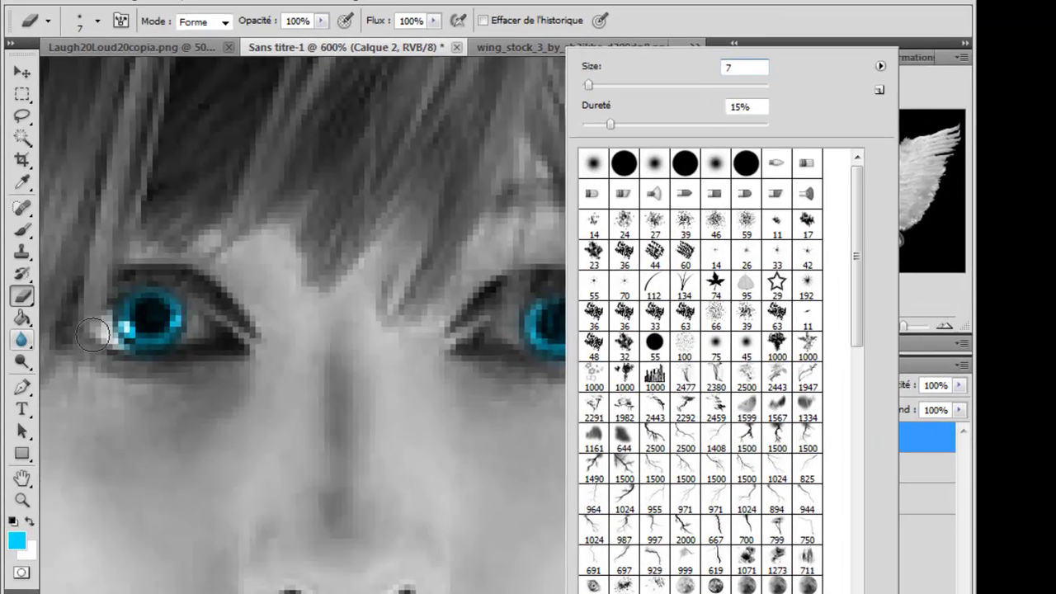
{"action": "key", "text": "Return"}
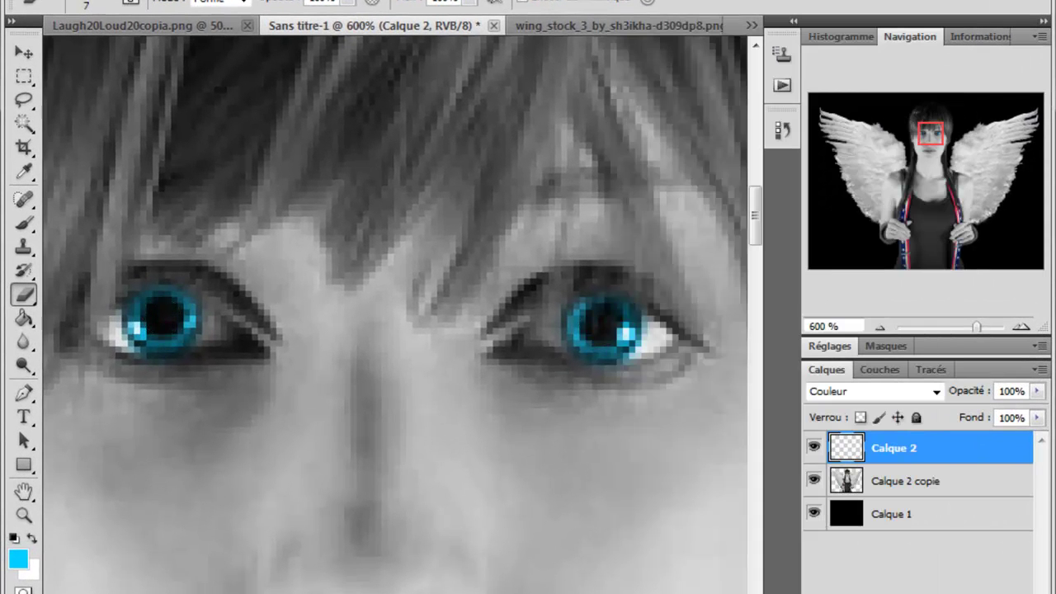
Soften the blue of the eyes on Calque 2 with a 17 px Eraser at reduced opacity
{"action": "left_click", "coordinate": [239, 0]}
{"action": "left_click", "coordinate": [232, 0]}
{"action": "left_click", "coordinate": [239, 0]}
{"action": "left_click", "coordinate": [234, 33]}
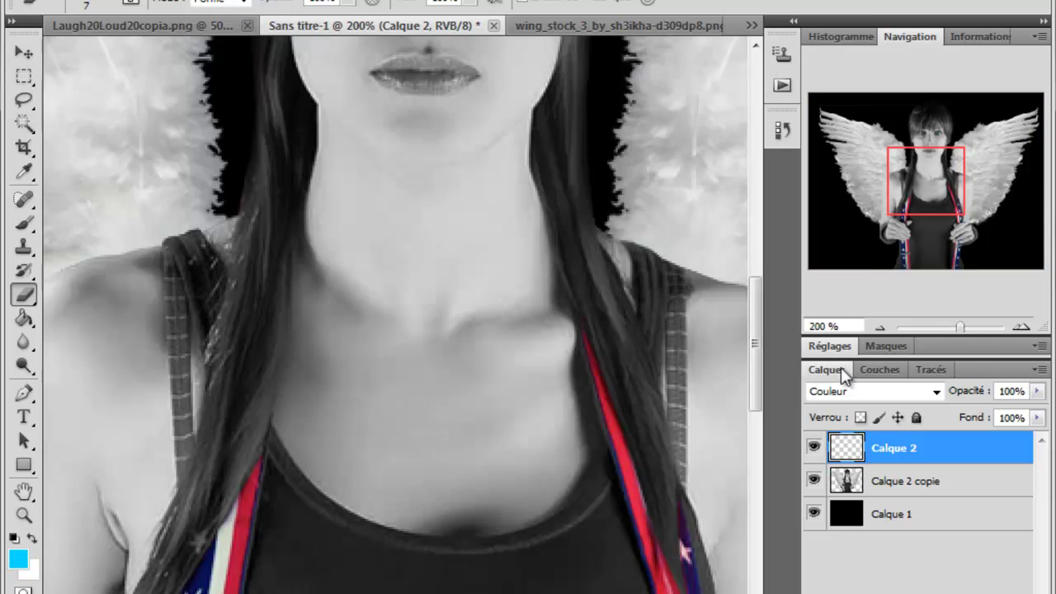
{"action": "left_click_drag", "start_coordinate": [757, 366], "coordinate": [757, 295]}
{"action": "right_click", "coordinate": [428, 269]}
{"action": "left_click_drag", "start_coordinate": [532, 67], "coordinate": [542, 67]}
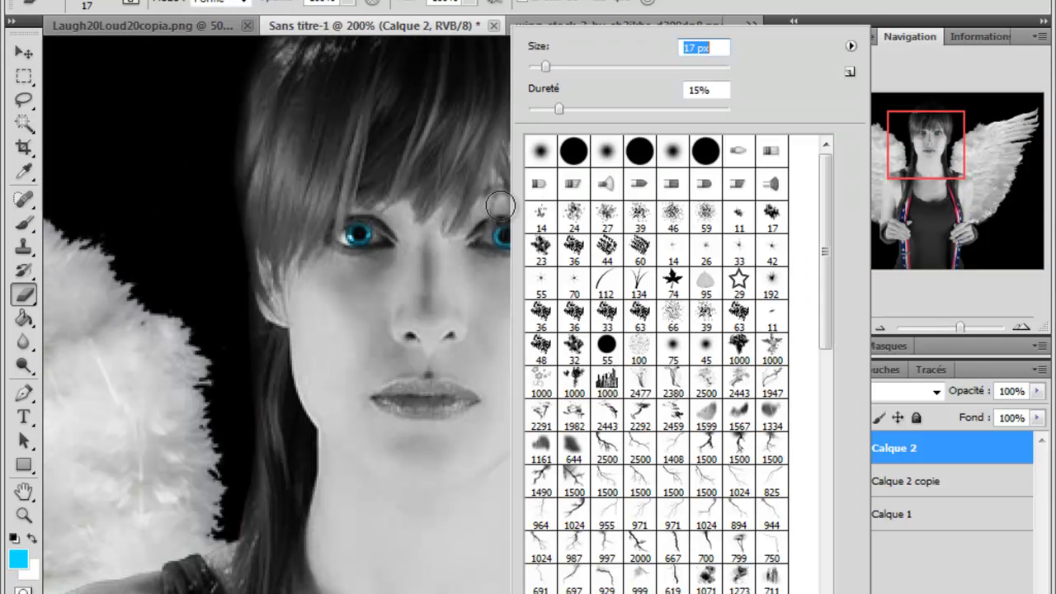
{"action": "left_click", "coordinate": [353, 7]}
{"action": "left_click", "coordinate": [504, 237]}
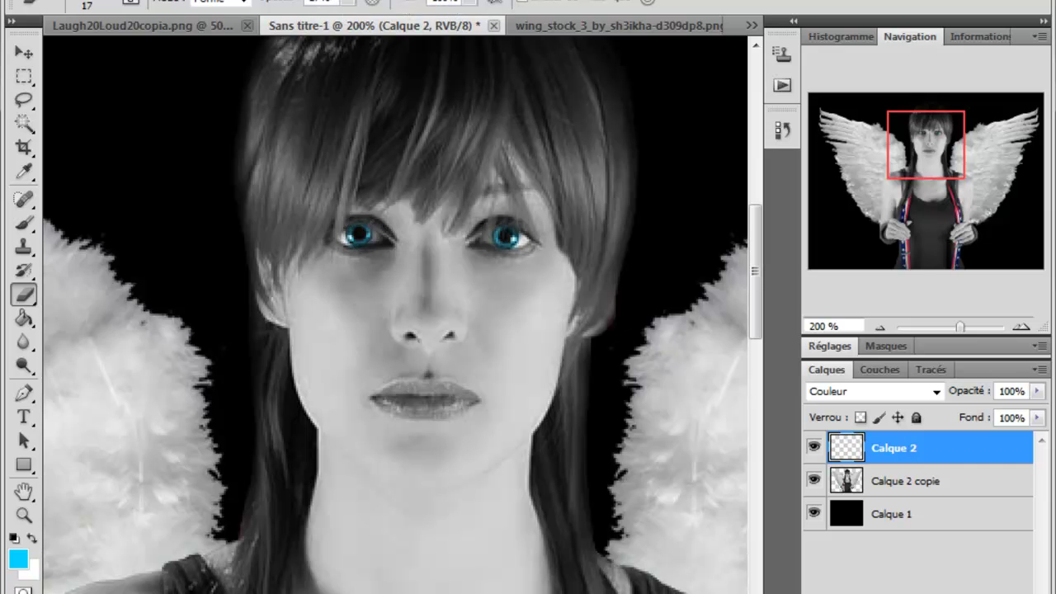
Switch to the Brush and set the foreground colour to bright red for painting the lips
{"action": "left_click", "coordinate": [239, 0]}
{"action": "left_click", "coordinate": [238, 0]}
{"action": "left_click", "coordinate": [239, 0]}
{"action": "left_click", "coordinate": [247, 33]}
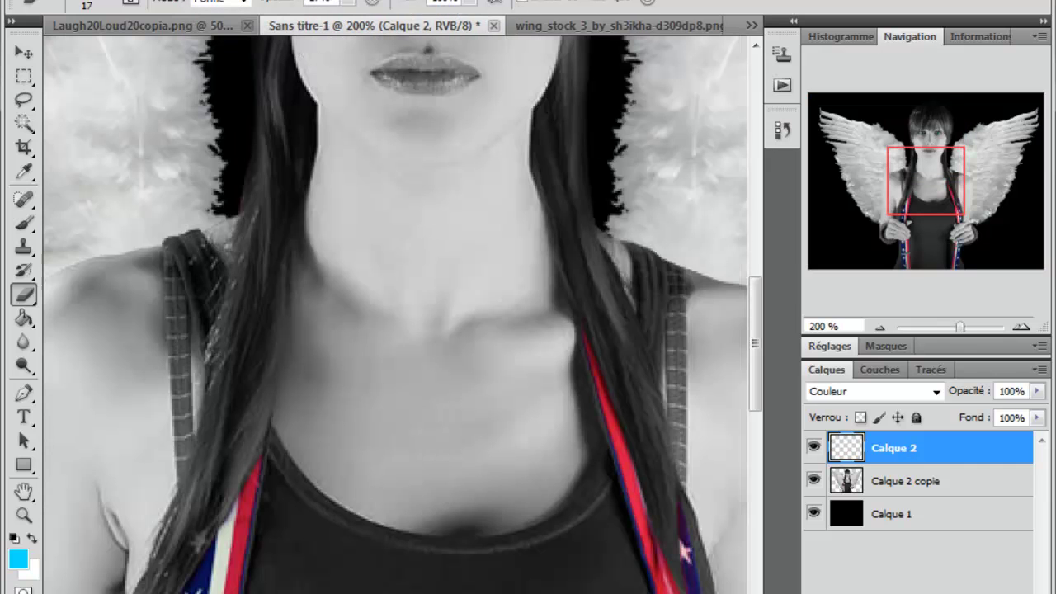
{"action": "key", "text": "ctrl+plus"}
{"action": "key", "text": "ctrl+plus"}
{"action": "key", "text": "ctrl+plus"}
{"action": "key", "text": "ctrl+plus"}
{"action": "left_click_drag", "start_coordinate": [755, 342], "coordinate": [754, 268]}
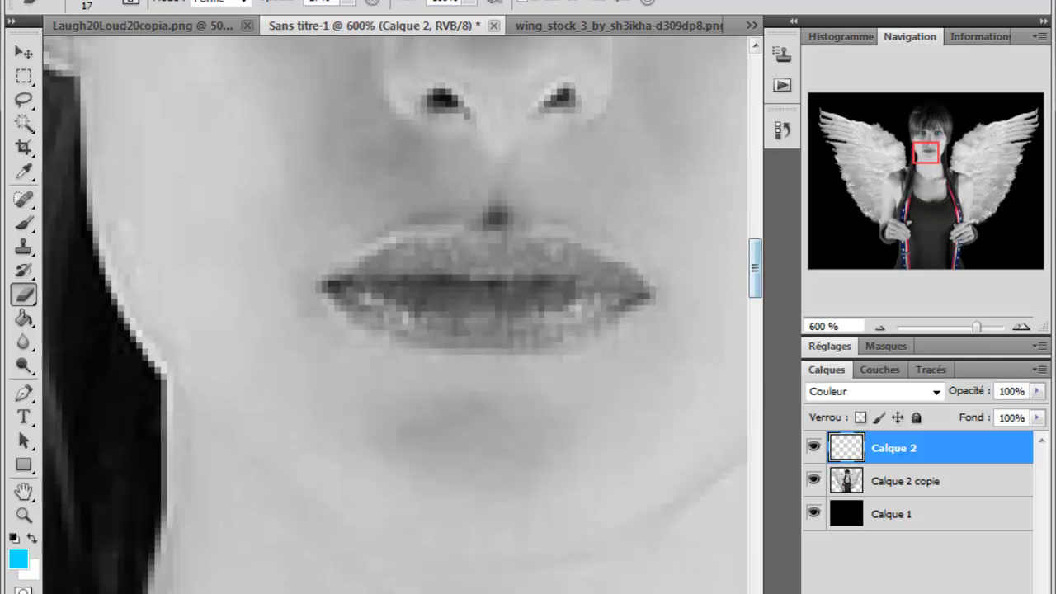
{"action": "left_click_drag", "start_coordinate": [498, 593], "coordinate": [503, 593]}
{"action": "left_click", "coordinate": [23, 223]}
{"action": "left_click", "coordinate": [19, 559]}
{"action": "left_click", "coordinate": [575, 96]}
{"action": "left_click", "coordinate": [781, 84]}
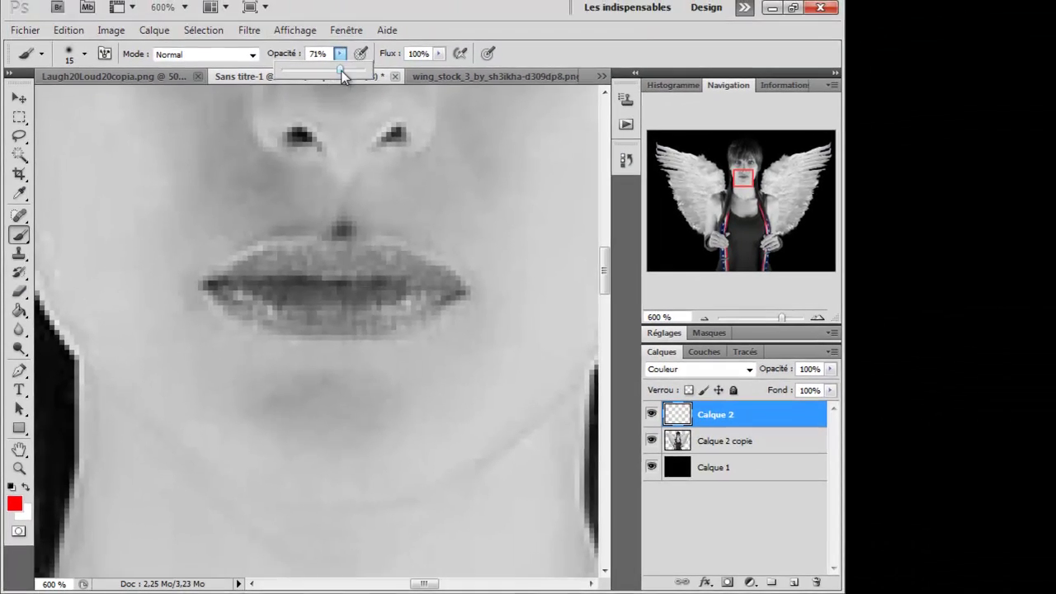
Paint the lips red directly on Calque 2, using a 6 px brush for the corners
{"action": "left_click_drag", "start_coordinate": [309, 286], "coordinate": [451, 280]}
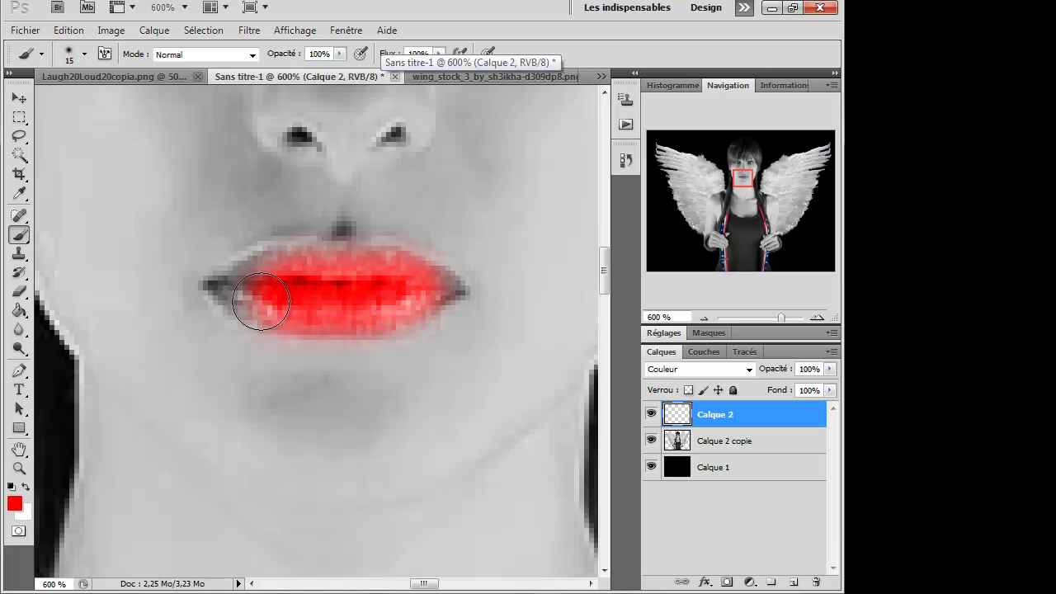
{"action": "left_click_drag", "start_coordinate": [280, 307], "coordinate": [292, 279]}
{"action": "right_click", "coordinate": [397, 290]}
{"action": "left_click_drag", "start_coordinate": [429, 111], "coordinate": [433, 112]}
{"action": "left_click_drag", "start_coordinate": [224, 290], "coordinate": [312, 287]}
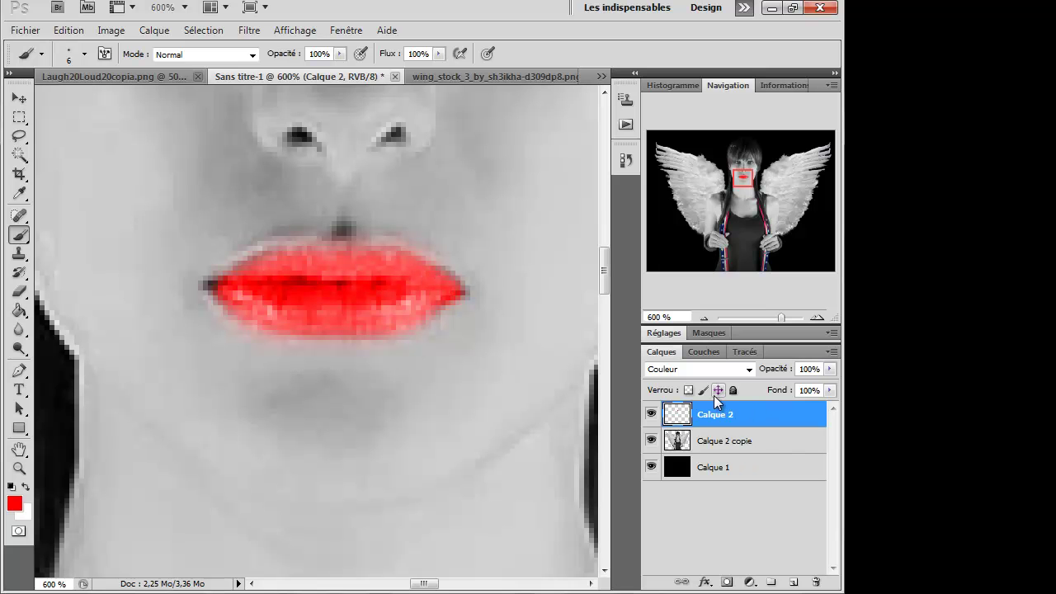
Revert Calque 2 to its state before the lips were painted red
{"action": "left_click", "coordinate": [625, 159]}
{"action": "left_click", "coordinate": [519, 297]}
{"action": "left_click", "coordinate": [572, 181]}
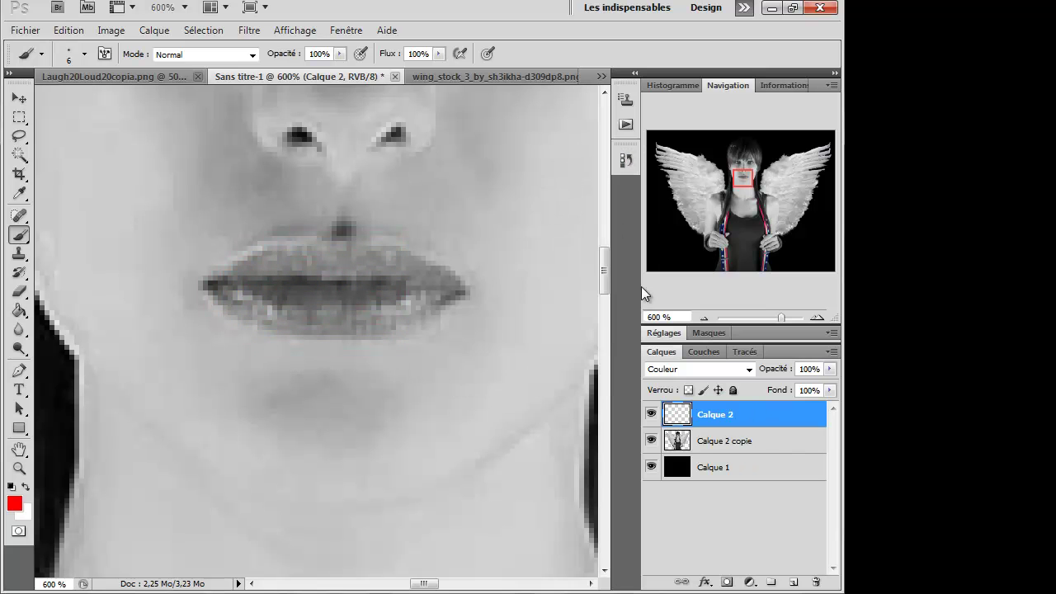
Create a new layer above Calque 2 and paint the lips solid red on it
{"action": "key", "text": "ctrl+shift+alt+n"}
{"action": "mouse_move", "coordinate": [224, 288]}
{"action": "left_mouse_down"}
{"action": "mouse_move", "coordinate": [249, 307]}
{"action": "mouse_move", "coordinate": [312, 323]}
{"action": "mouse_move", "coordinate": [391, 323]}
{"action": "mouse_move", "coordinate": [445, 283]}
{"action": "mouse_move", "coordinate": [357, 255]}
{"action": "mouse_move", "coordinate": [276, 259]}
{"action": "mouse_move", "coordinate": [239, 280]}
{"action": "mouse_move", "coordinate": [325, 113]}
{"action": "mouse_move", "coordinate": [287, 291]}
{"action": "mouse_move", "coordinate": [398, 293]}
{"action": "left_mouse_up"}
{"action": "right_click", "coordinate": [294, 278]}
Try different blending modes on the red lip layer and settle on Couleur
{"action": "left_click", "coordinate": [698, 369]}
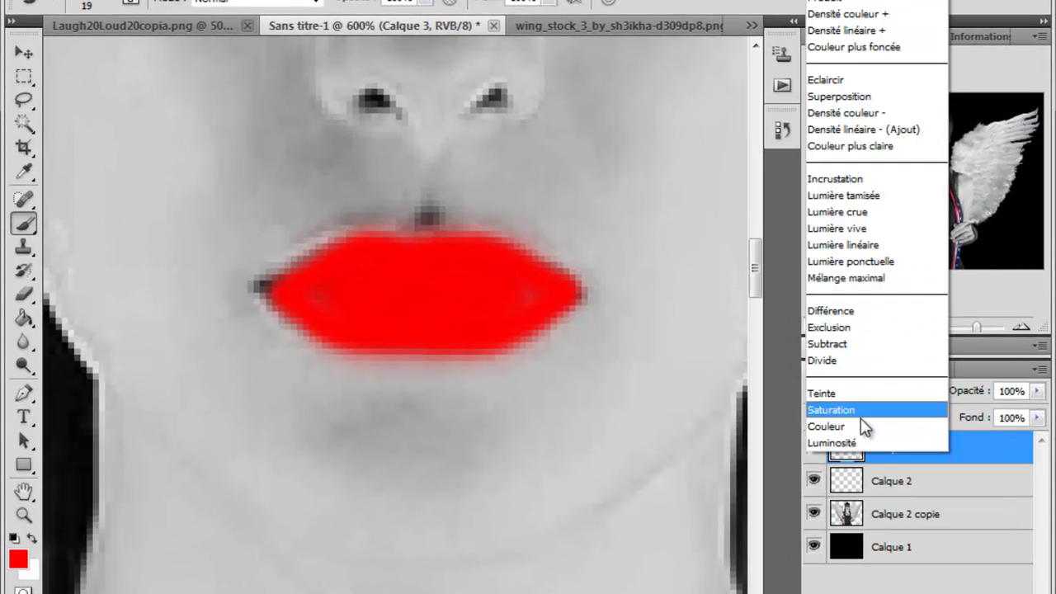
{"action": "left_click", "coordinate": [861, 415]}
{"action": "key", "text": "Up"}
{"action": "key", "text": "Up"}
{"action": "key", "text": "Up"}
{"action": "key", "text": "Up"}
{"action": "key", "text": "Up"}
{"action": "key", "text": "Up"}
{"action": "key", "text": "Up"}
{"action": "key", "text": "Up"}
{"action": "key", "text": "Up"}
{"action": "key", "text": "Up"}
{"action": "key", "text": "Up"}
{"action": "key", "text": "Up"}
{"action": "key", "text": "Up"}
{"action": "key", "text": "Up"}
{"action": "key", "text": "Up"}
{"action": "key", "text": "Up"}
{"action": "key", "text": "Up"}
{"action": "key", "text": "Up"}
{"action": "key", "text": "Up"}
{"action": "key", "text": "Up"}
{"action": "key", "text": "Up"}
{"action": "key", "text": "Up"}
{"action": "key", "text": "Up"}
{"action": "key", "text": "Up"}
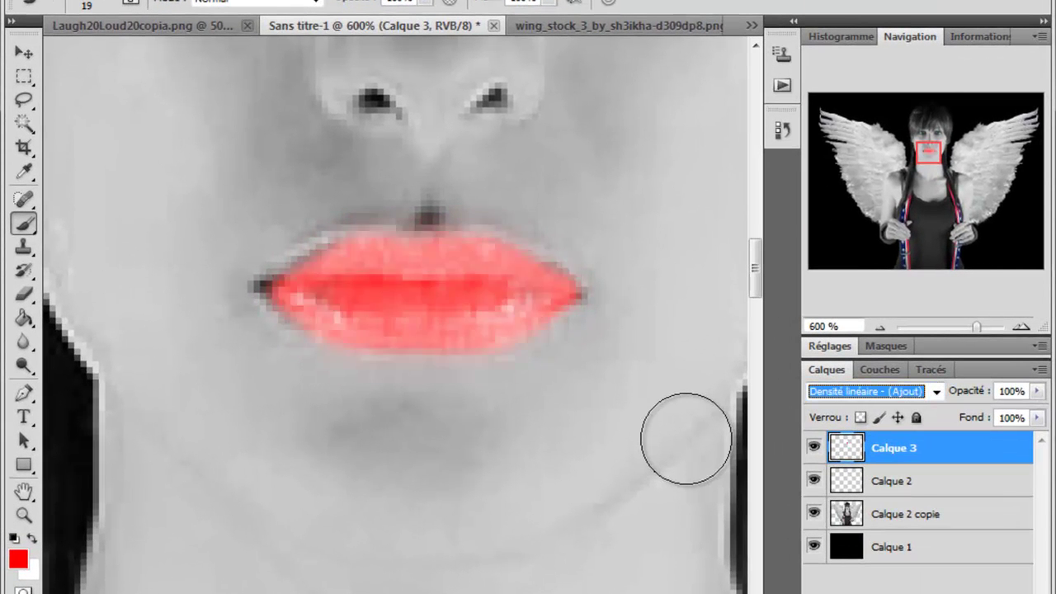
{"action": "key", "text": "Down"}
{"action": "key", "text": "Down"}
{"action": "key", "text": "Down"}
{"action": "key", "text": "Down"}
{"action": "key", "text": "Down"}
{"action": "key", "text": "Down"}
{"action": "key", "text": "Down"}
{"action": "key", "text": "Down"}
{"action": "key", "text": "Down"}
{"action": "key", "text": "Down"}
{"action": "key", "text": "Down"}
{"action": "key", "text": "Down"}
{"action": "key", "text": "Down"}
{"action": "key", "text": "Down"}
{"action": "key", "text": "Down"}
{"action": "key", "text": "Down"}
{"action": "key", "text": "Down"}
{"action": "key", "text": "Down"}
{"action": "key", "text": "Down"}
{"action": "key", "text": "Down"}
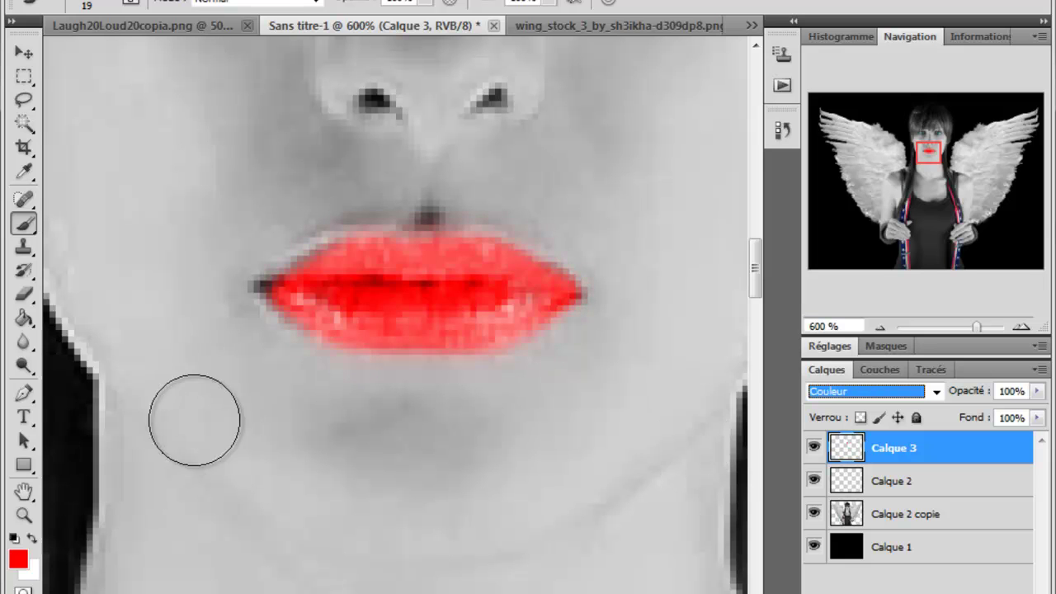
Fill in the unpainted corner of the lips with red using a 6 px brush
{"action": "right_click", "coordinate": [317, 315]}
{"action": "left_click_drag", "start_coordinate": [349, 67], "coordinate": [346, 67]}
{"action": "left_click", "coordinate": [287, 286]}
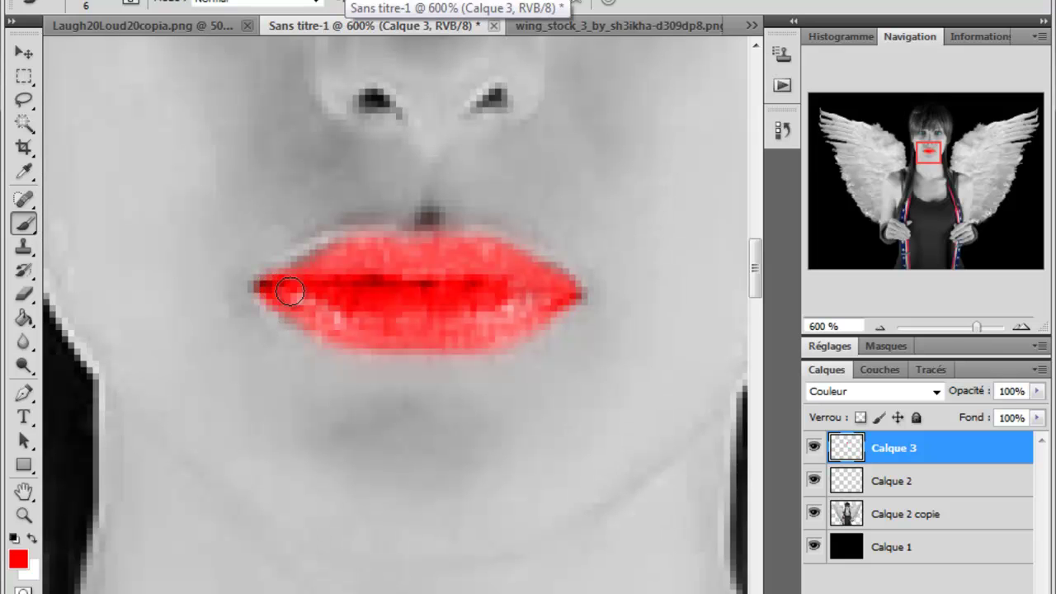
Set the blending mode of the red lip layer to Lumière tamisée
{"action": "scroll", "coordinate": [272, 288], "scroll_direction": "down", "scroll_amount": 7}
{"action": "left_click", "coordinate": [883, 392]}
{"action": "left_click", "coordinate": [821, 394]}
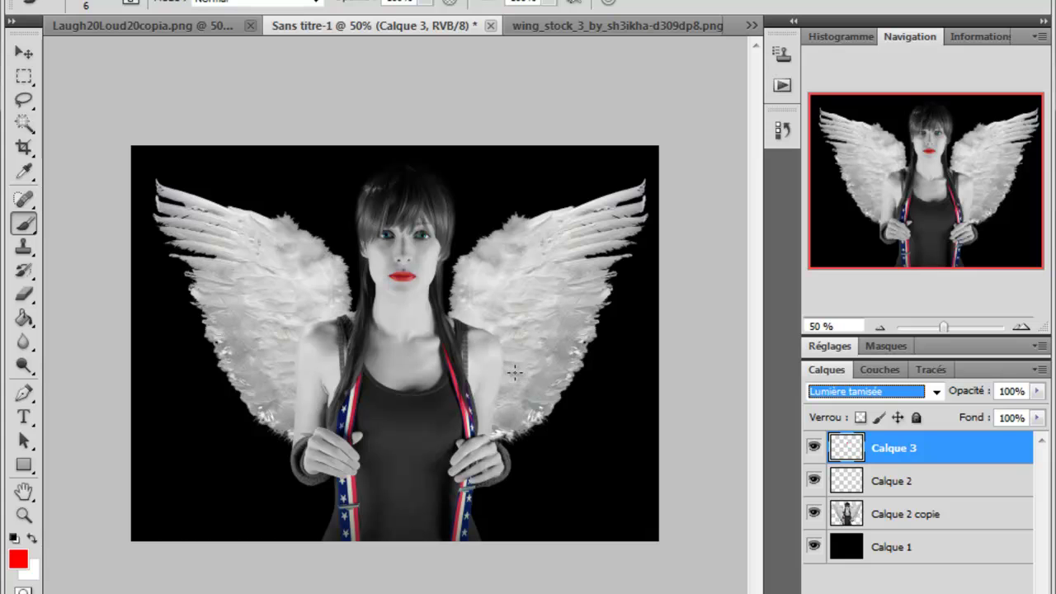
Hide and delete the red lip layer Calque 3
{"action": "left_click", "coordinate": [814, 447]}
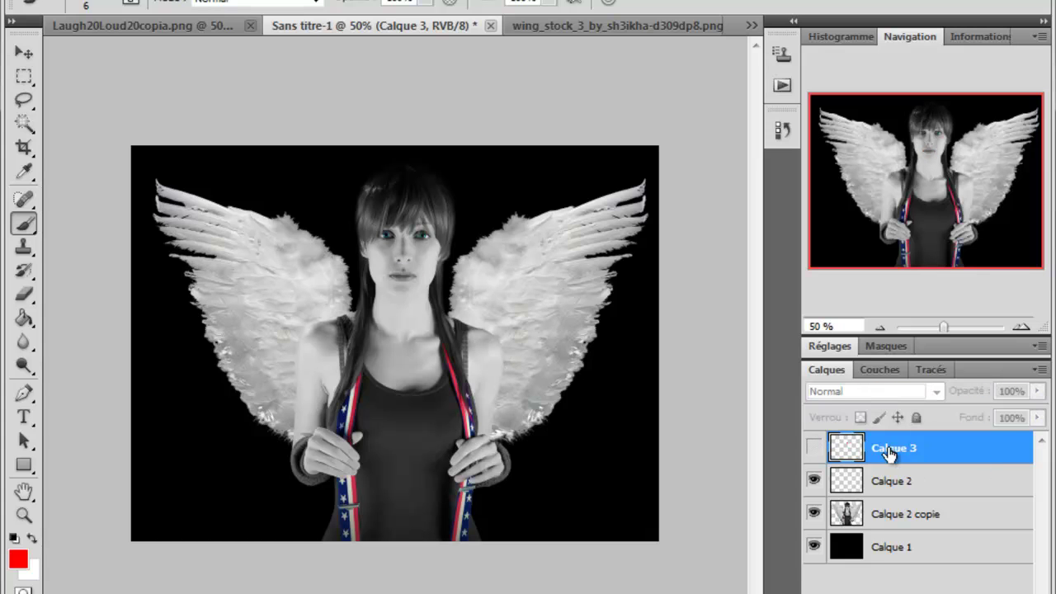
{"action": "key", "text": "Delete"}
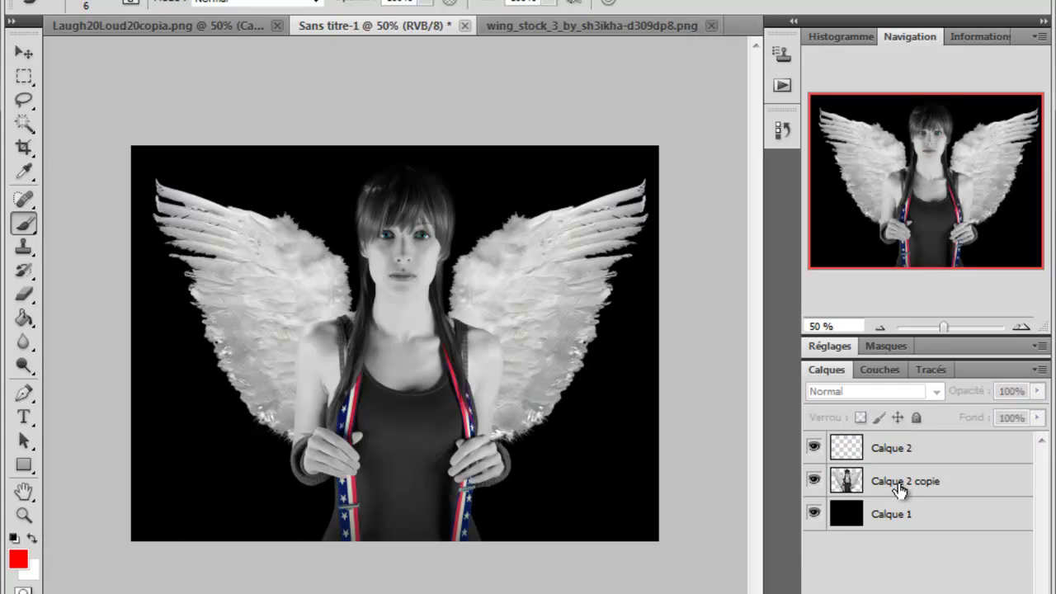
Create a new empty layer directly above the black background layer Calque 1
{"action": "left_click", "coordinate": [898, 489]}
{"action": "left_click", "coordinate": [895, 513]}
{"action": "key", "text": "ctrl+shift+alt+n"}
Prepare a soft 81 px brush with 0% hardness and make white the foreground colour
{"action": "left_click", "coordinate": [241, 1]}
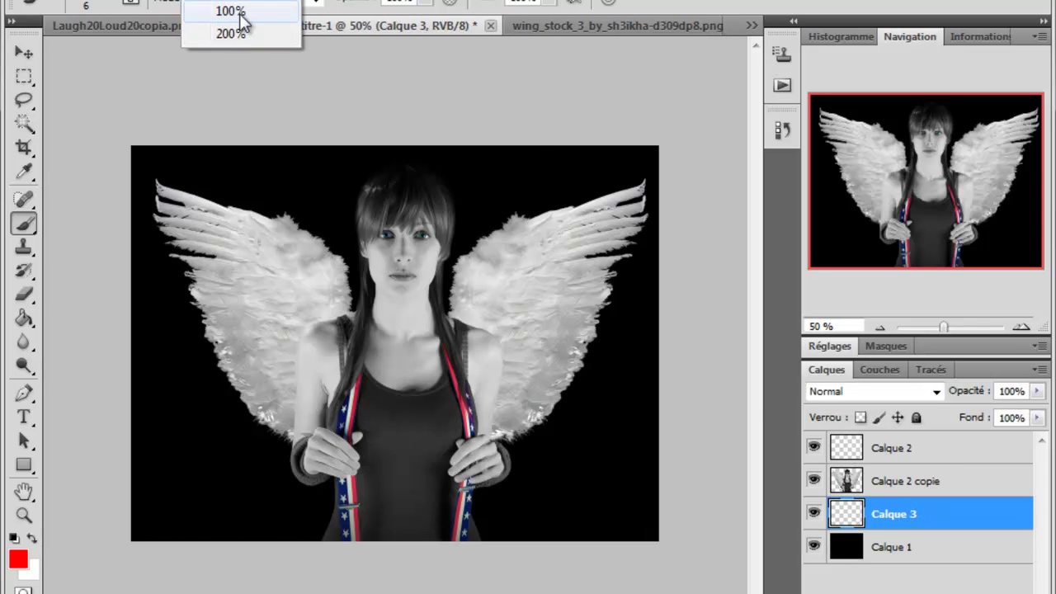
{"action": "left_click", "coordinate": [231, 33]}
{"action": "left_click", "coordinate": [241, 1]}
{"action": "left_click", "coordinate": [231, 19]}
{"action": "left_click_drag", "start_coordinate": [756, 334], "coordinate": [755, 295]}
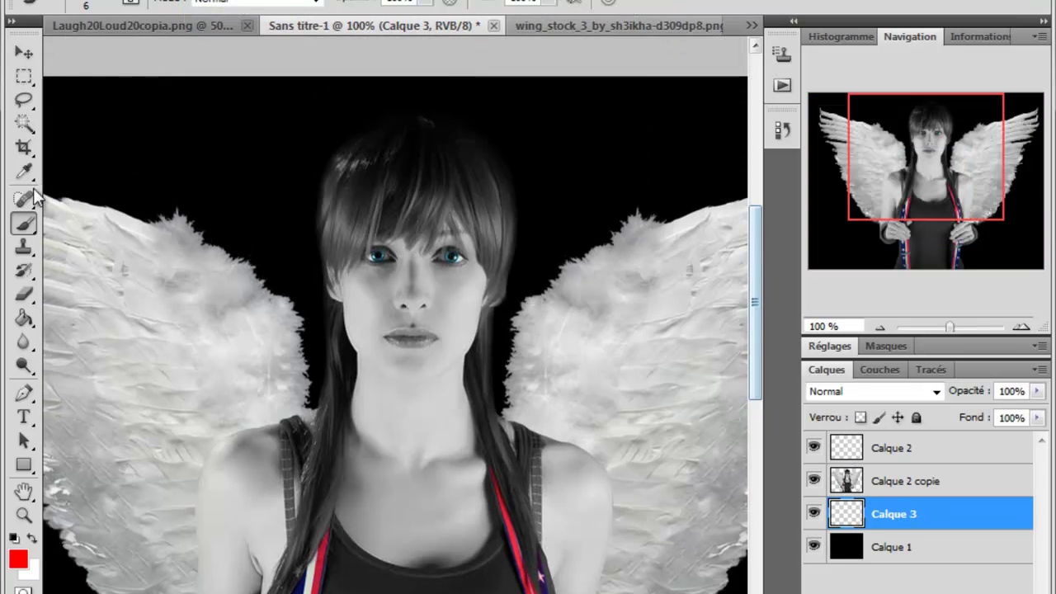
{"action": "right_click", "coordinate": [295, 247]}
{"action": "left_click", "coordinate": [368, 67]}
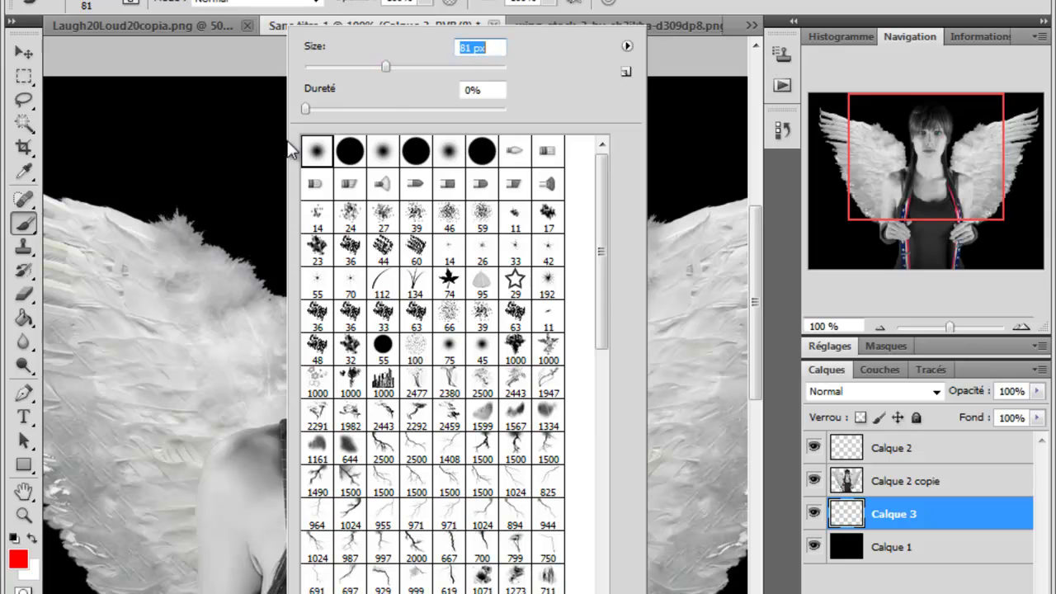
{"action": "left_click", "coordinate": [449, 25]}
{"action": "left_click", "coordinate": [32, 539]}
Paint a soft white glow behind the head and around the outline of the right wing and arm
{"action": "mouse_move", "coordinate": [356, 129]}
{"action": "left_mouse_down"}
{"action": "mouse_move", "coordinate": [409, 106]}
{"action": "mouse_move", "coordinate": [512, 159]}
{"action": "mouse_move", "coordinate": [514, 256]}
{"action": "mouse_move", "coordinate": [497, 370]}
{"action": "mouse_move", "coordinate": [593, 235]}
{"action": "mouse_move", "coordinate": [727, 200]}
{"action": "left_mouse_up"}
{"action": "scroll", "coordinate": [396, 334], "scroll_direction": "right", "scroll_amount": 5}
{"action": "mouse_move", "coordinate": [441, 209]}
{"action": "left_mouse_down"}
{"action": "mouse_move", "coordinate": [643, 152]}
{"action": "mouse_move", "coordinate": [618, 231]}
{"action": "mouse_move", "coordinate": [540, 358]}
{"action": "mouse_move", "coordinate": [520, 460]}
{"action": "mouse_move", "coordinate": [474, 578]}
{"action": "left_mouse_up"}
{"action": "scroll", "coordinate": [669, 331], "scroll_direction": "down", "scroll_amount": 5}
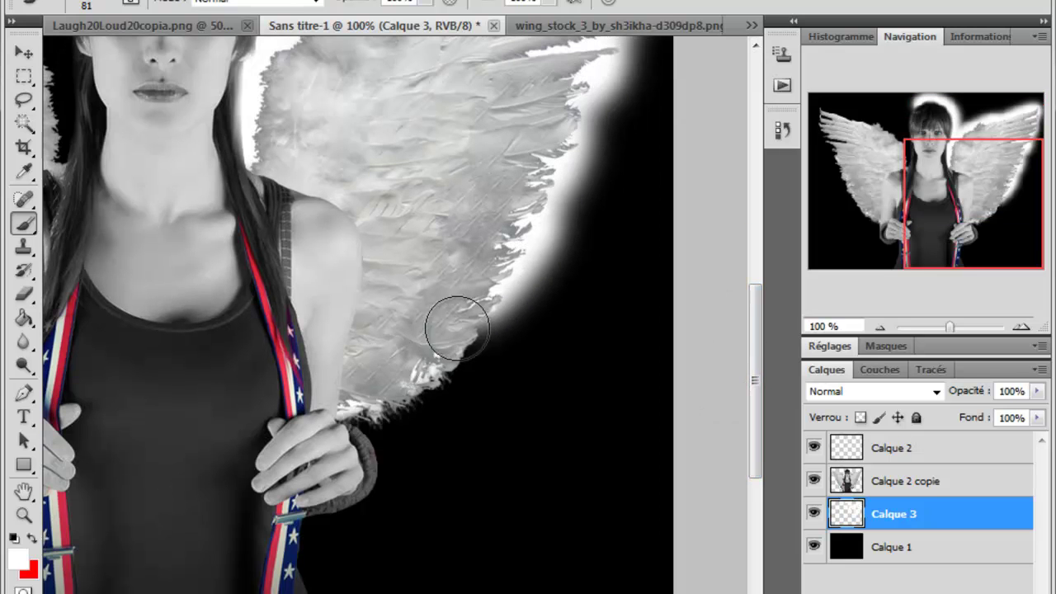
{"action": "left_click_drag", "start_coordinate": [394, 403], "coordinate": [330, 592]}
Continue the white glow around the left arm, left wing and head, and widen it along the right wing
{"action": "scroll", "coordinate": [330, 591], "scroll_direction": "left", "scroll_amount": 5}
{"action": "mouse_move", "coordinate": [449, 593]}
{"action": "left_mouse_down"}
{"action": "mouse_move", "coordinate": [393, 482]}
{"action": "mouse_move", "coordinate": [401, 424]}
{"action": "mouse_move", "coordinate": [124, 41]}
{"action": "left_mouse_up"}
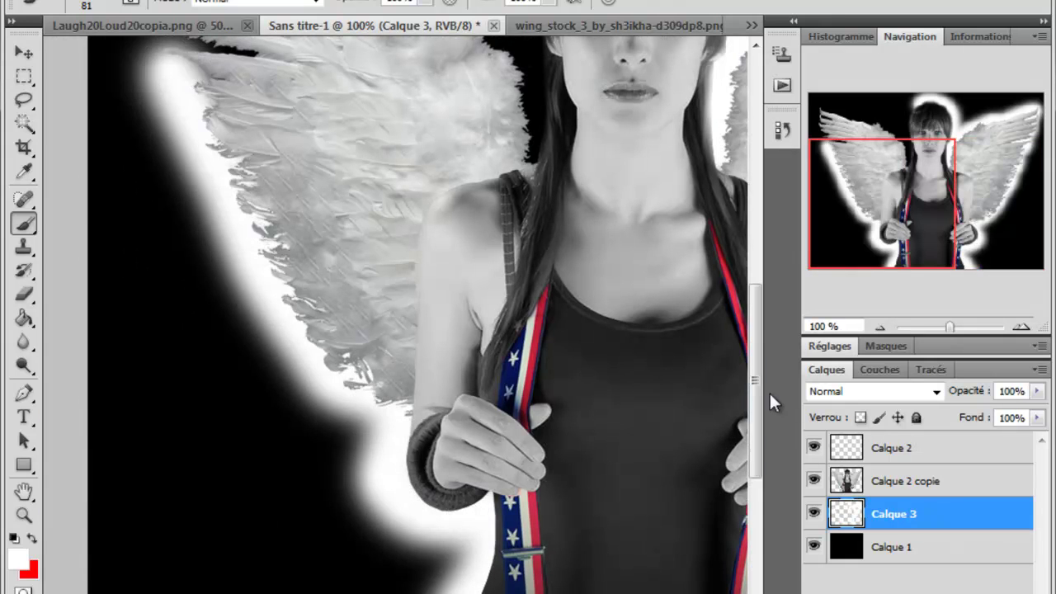
{"action": "scroll", "coordinate": [84, 303], "scroll_direction": "up", "scroll_amount": 5}
{"action": "mouse_move", "coordinate": [161, 324]}
{"action": "left_mouse_down"}
{"action": "mouse_move", "coordinate": [177, 329]}
{"action": "mouse_move", "coordinate": [160, 160]}
{"action": "mouse_move", "coordinate": [407, 231]}
{"action": "mouse_move", "coordinate": [540, 387]}
{"action": "mouse_move", "coordinate": [553, 160]}
{"action": "mouse_move", "coordinate": [532, 120]}
{"action": "left_mouse_up"}
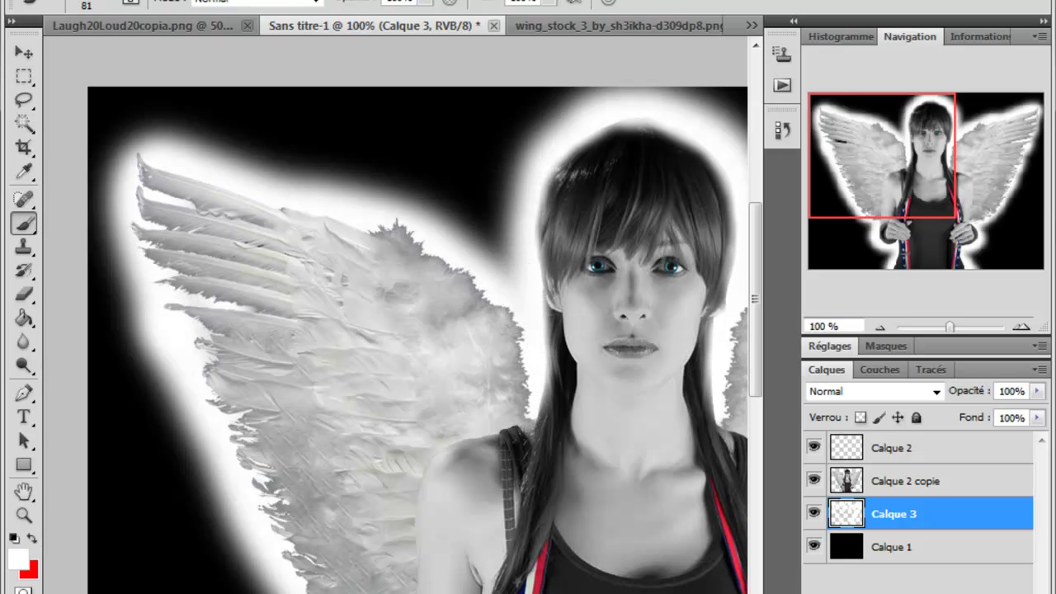
{"action": "scroll", "coordinate": [631, 437], "scroll_direction": "right", "scroll_amount": 5}
{"action": "mouse_move", "coordinate": [664, 142]}
{"action": "left_mouse_down"}
{"action": "mouse_move", "coordinate": [660, 228]}
{"action": "mouse_move", "coordinate": [620, 339]}
{"action": "mouse_move", "coordinate": [520, 561]}
{"action": "left_mouse_up"}
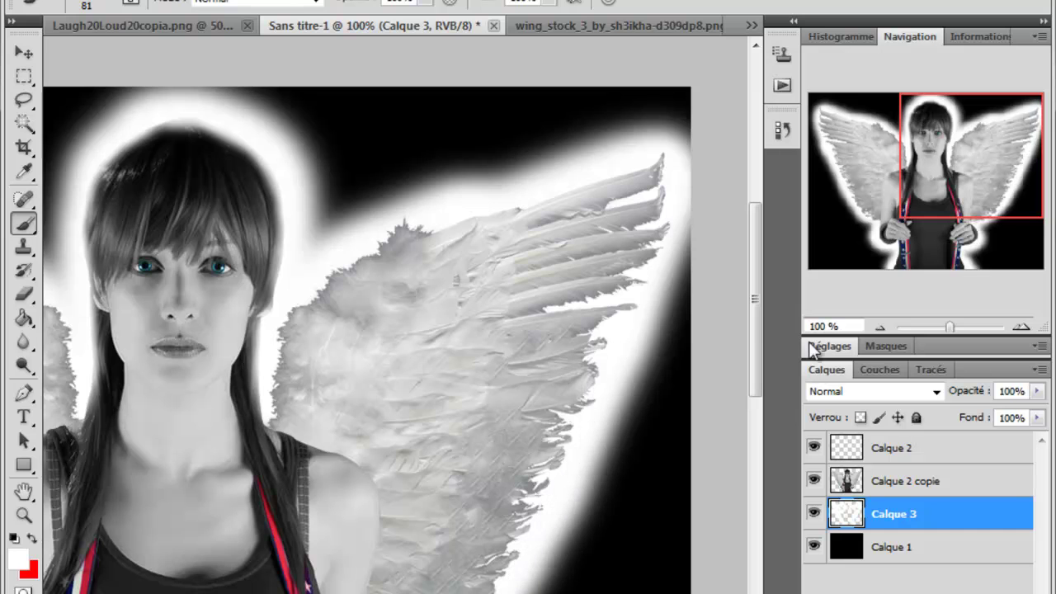
Try different blending modes on the white glow layer and return it to Normal
{"action": "left_click_drag", "start_coordinate": [754, 317], "coordinate": [754, 389]}
{"action": "left_click", "coordinate": [232, 1]}
{"action": "left_click", "coordinate": [930, 390]}
{"action": "left_click", "coordinate": [899, 442]}
{"action": "key", "text": "Up"}
{"action": "key", "text": "Up"}
{"action": "key", "text": "Up"}
{"action": "key", "text": "Up"}
{"action": "key", "text": "Up"}
{"action": "key", "text": "Up"}
{"action": "key", "text": "Up"}
{"action": "key", "text": "Up"}
{"action": "key", "text": "Up"}
{"action": "key", "text": "Up"}
{"action": "key", "text": "Up"}
{"action": "key", "text": "Up"}
{"action": "key", "text": "Up"}
{"action": "key", "text": "Up"}
{"action": "key", "text": "Up"}
{"action": "key", "text": "Up"}
{"action": "key", "text": "Up"}
{"action": "key", "text": "Up"}
{"action": "key", "text": "Up"}
{"action": "key", "text": "Up"}
{"action": "key", "text": "Up"}
{"action": "key", "text": "Up"}
{"action": "key", "text": "Up"}
{"action": "key", "text": "Up"}
{"action": "key", "text": "Up"}
{"action": "key", "text": "Up"}
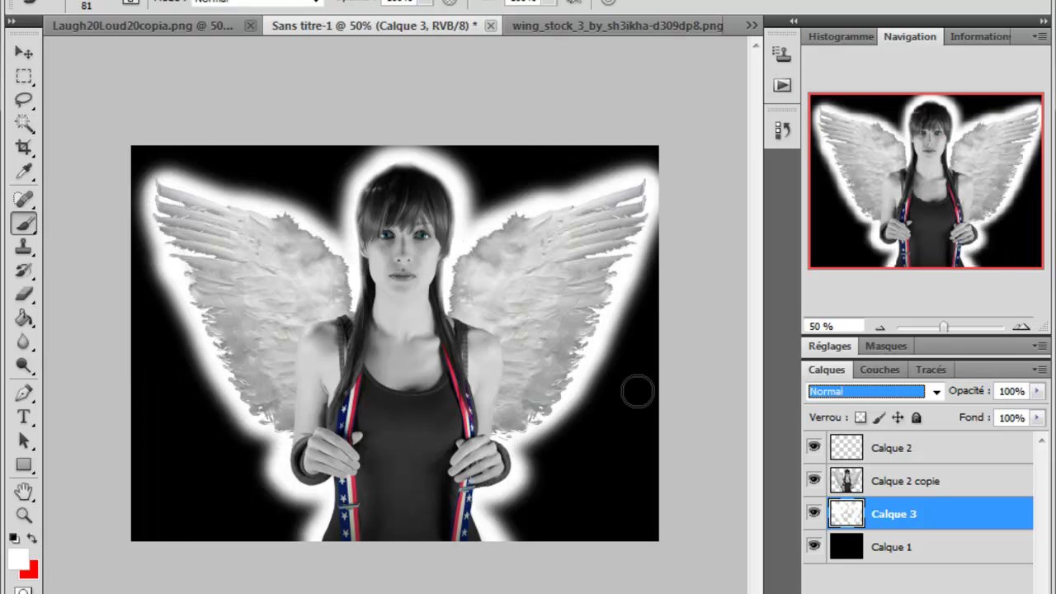
Hide the white glow layer Calque 3 and create a new layer directly above it
{"action": "left_click", "coordinate": [814, 514]}
{"action": "left_click", "coordinate": [813, 514]}
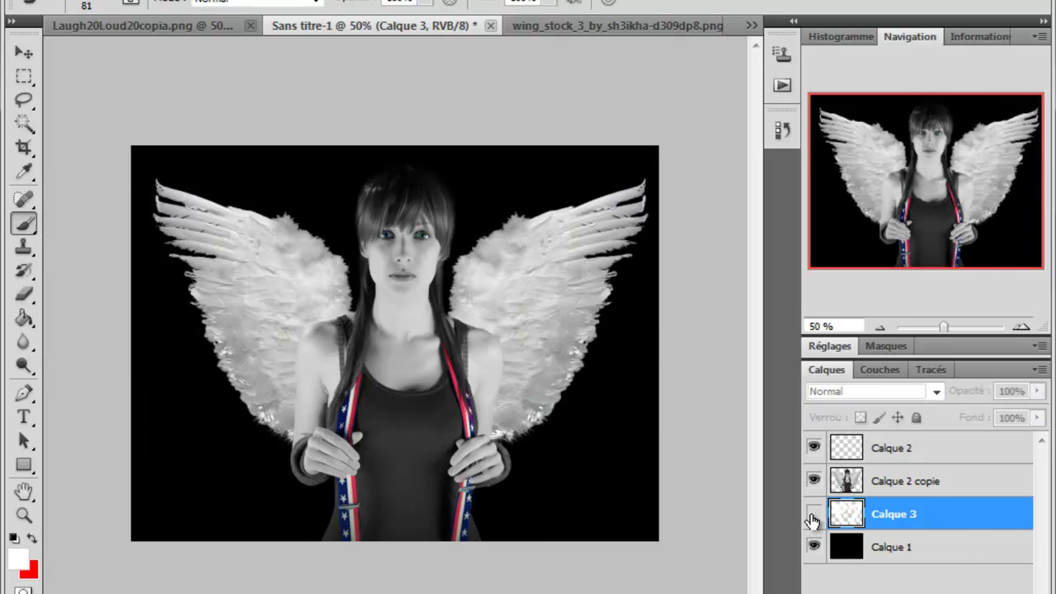
{"action": "left_click", "coordinate": [813, 518]}
{"action": "key", "text": "ctrl+shift+alt+n"}
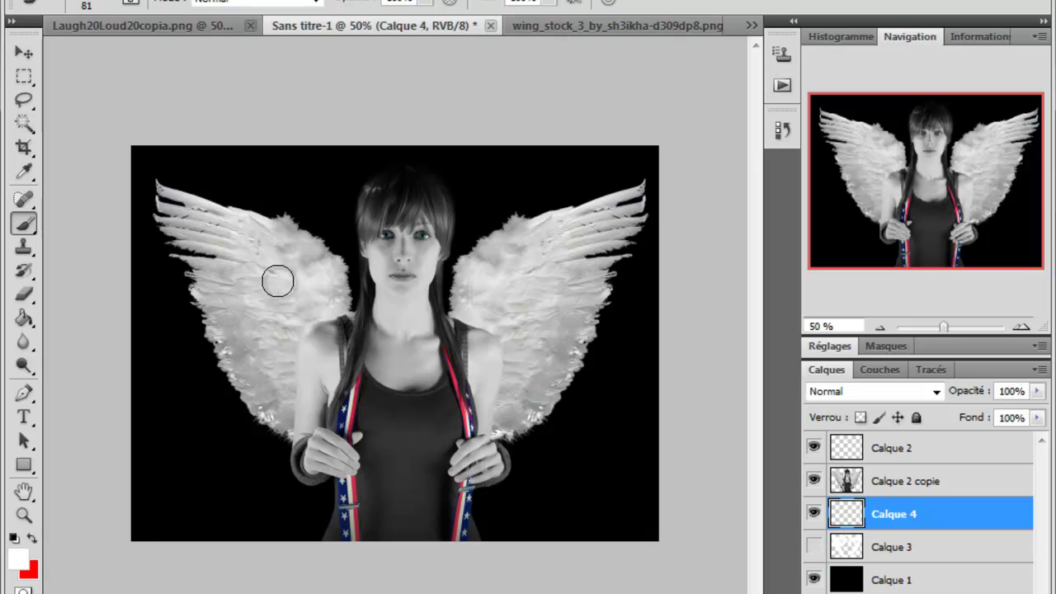
Choose a full-moon brush tip labelled 461 from the brush presets
{"action": "right_click", "coordinate": [400, 280]}
{"action": "scroll", "coordinate": [587, 310], "scroll_direction": "down", "scroll_amount": 2}
{"action": "left_click", "coordinate": [513, 262]}
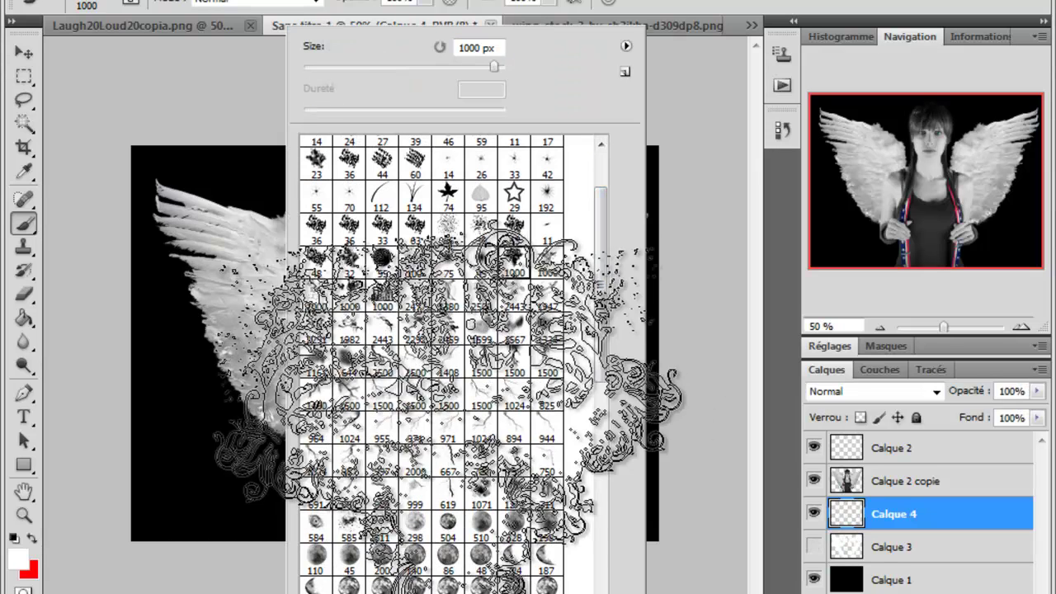
{"action": "left_click", "coordinate": [357, 298]}
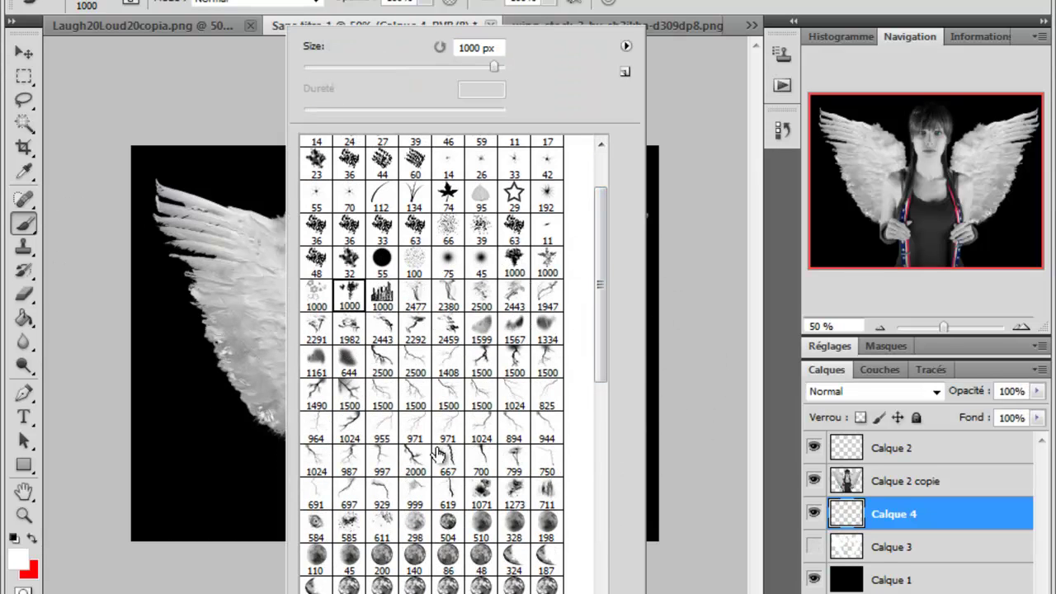
{"action": "scroll", "coordinate": [520, 462], "scroll_direction": "down", "scroll_amount": 5}
{"action": "left_click", "coordinate": [513, 344]}
Set the moon brush size to 911 px and stamp one white moon centred behind the winged woman on Calque 4
{"action": "left_click_drag", "start_coordinate": [480, 66], "coordinate": [492, 66]}
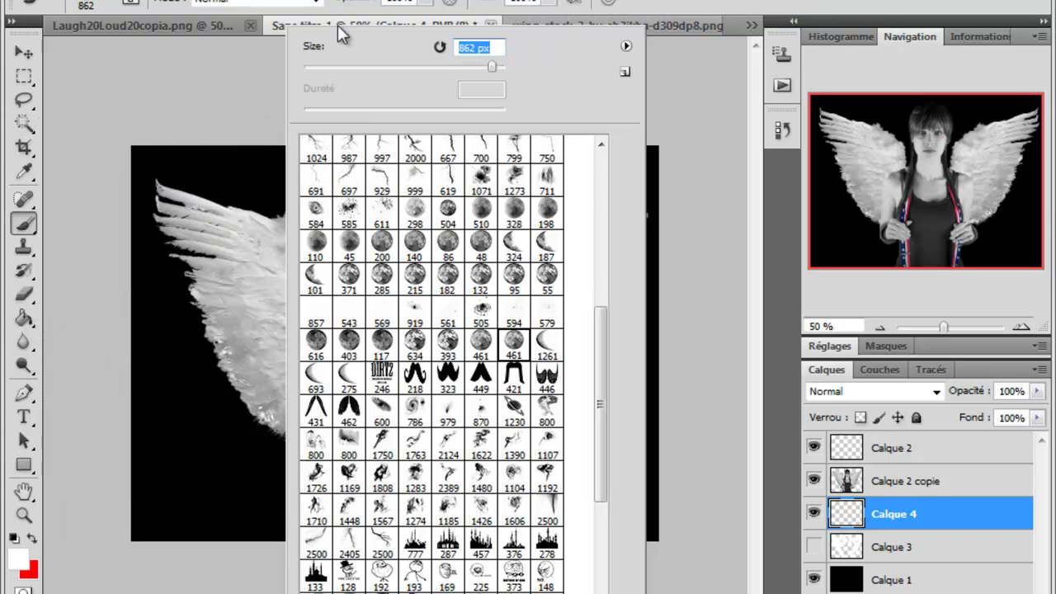
{"action": "left_click", "coordinate": [498, 65]}
{"action": "left_click", "coordinate": [494, 65]}
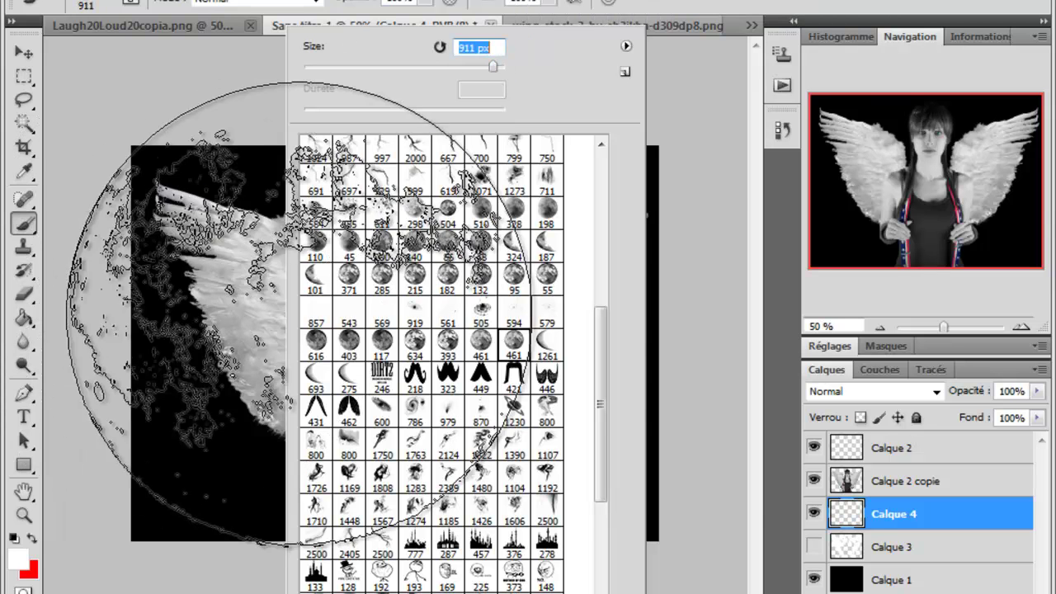
{"action": "key", "text": "Return"}
{"action": "left_click", "coordinate": [404, 379]}
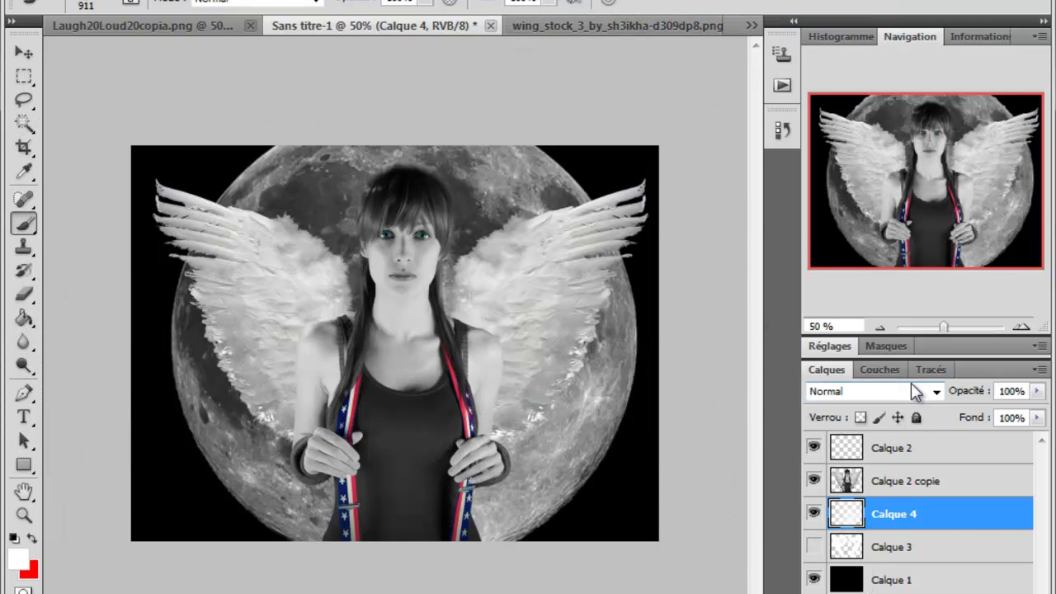
Briefly show the hidden white glow layer Calque 3 to compare it with the moon, and delete that layer
{"action": "left_click", "coordinate": [815, 547]}
{"action": "left_click", "coordinate": [814, 548]}
{"action": "left_click", "coordinate": [899, 554]}
{"action": "key", "text": "Delete"}
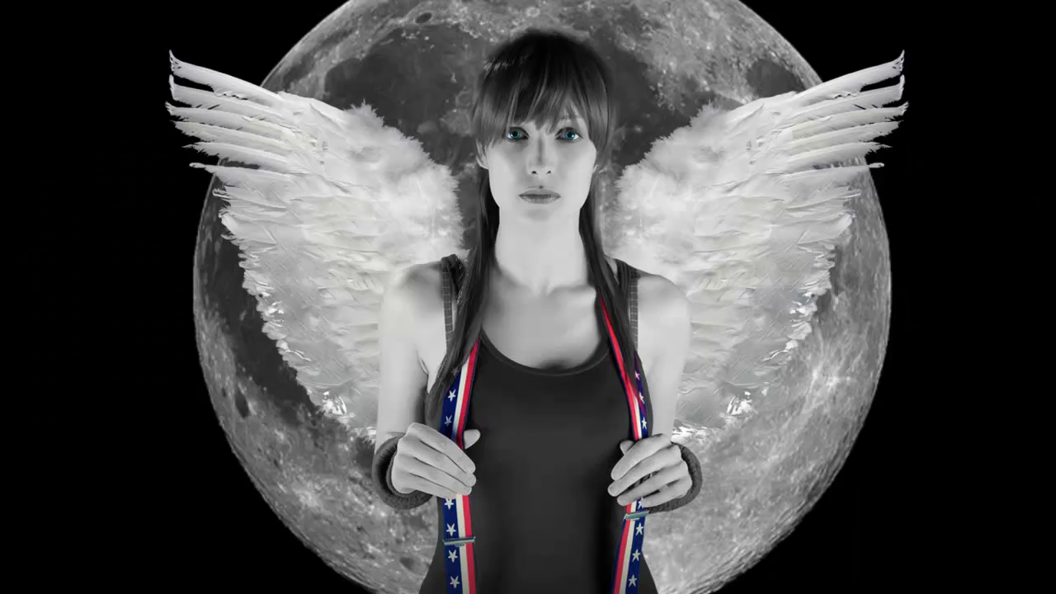